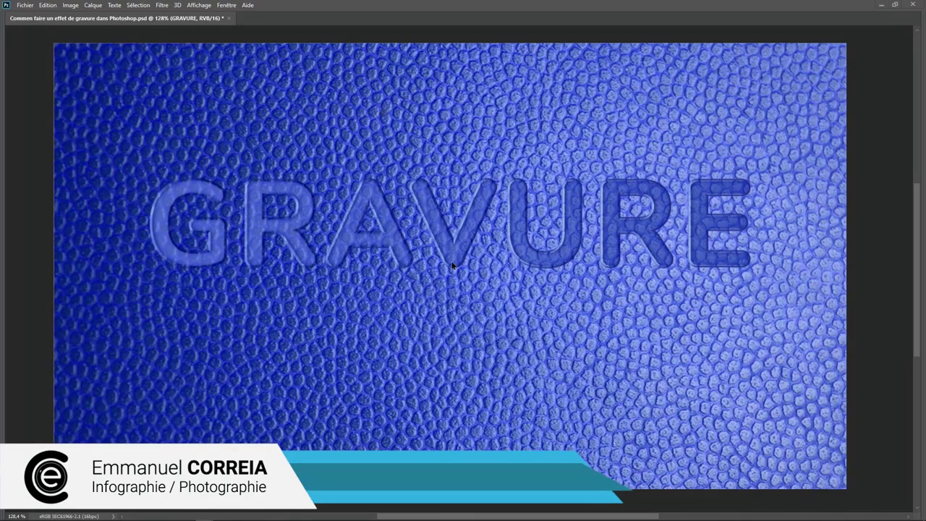
- Move the GRAVURE text lower on the leather
{"action": "mouse_move", "coordinate": [455, 261]}
{"action": "left_mouse_down"}
{"action": "mouse_move", "coordinate": [482, 396]}
{"action": "mouse_move", "coordinate": [424, 251]}
{"action": "left_mouse_up"}
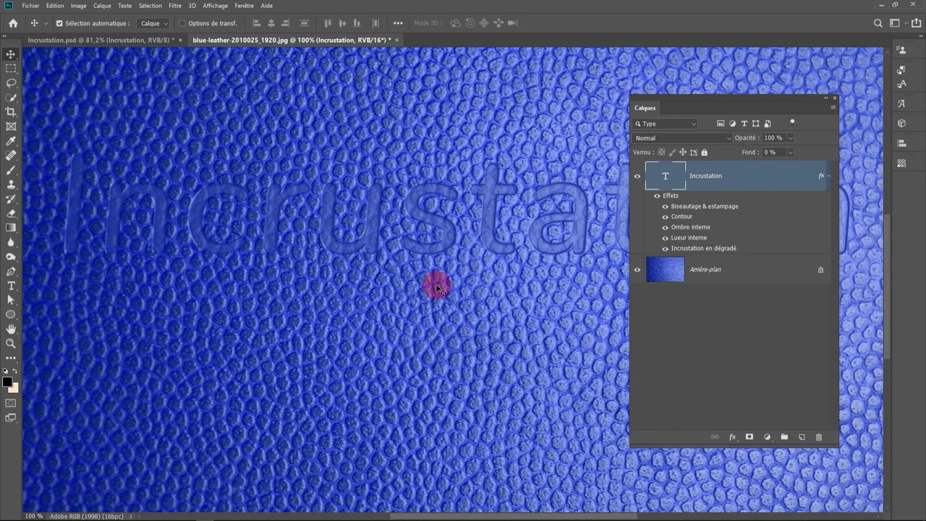
- Compare brown-leather Incrustation.psd with the blue image, then drag its text layer across
{"action": "mouse_move", "coordinate": [407, 312]}
{"action": "left_mouse_down"}
{"action": "mouse_move", "coordinate": [317, 327]}
{"action": "mouse_move", "coordinate": [325, 323]}
{"action": "left_mouse_up"}
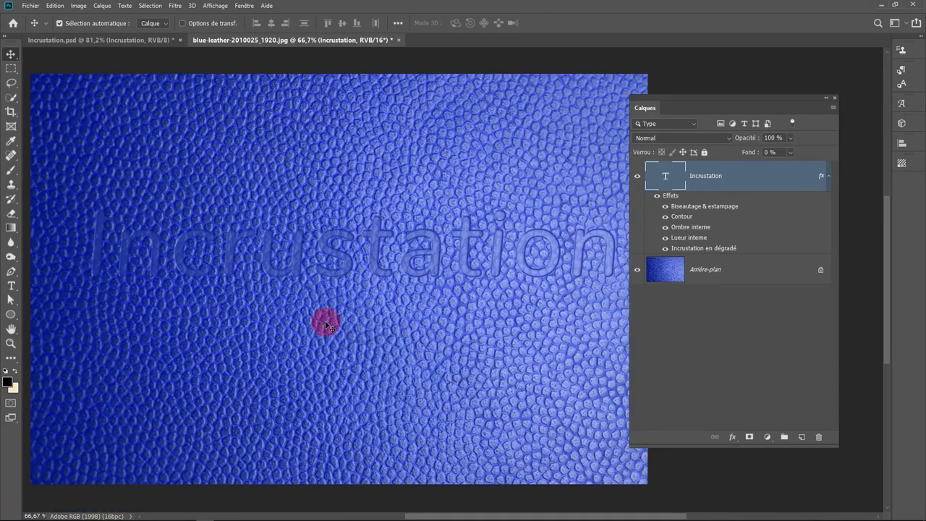
{"action": "left_click", "coordinate": [137, 43]}
{"action": "key", "text": "ctrl+1"}
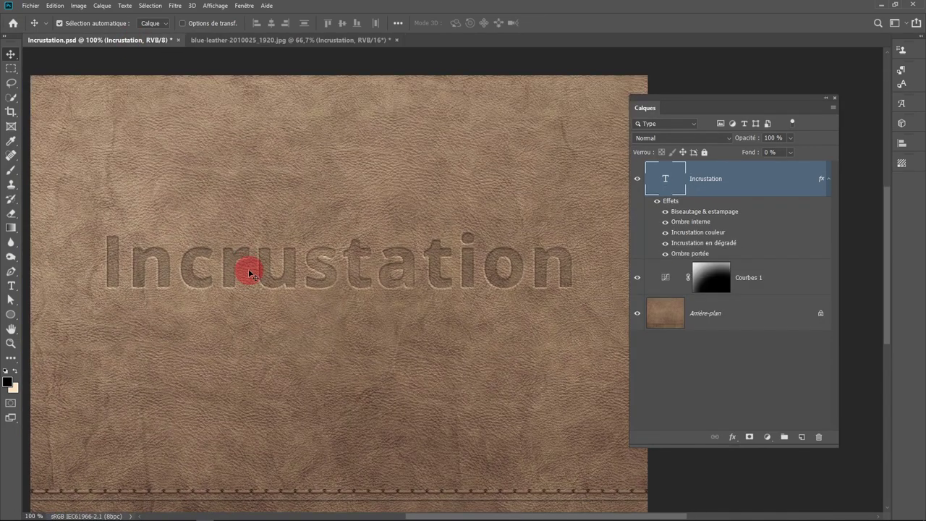
{"action": "left_click", "coordinate": [243, 41]}
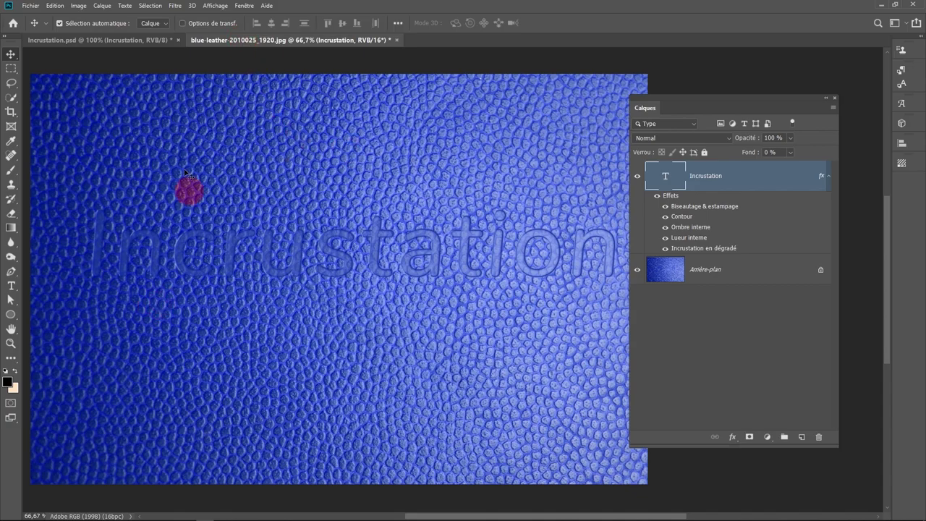
{"action": "left_click", "coordinate": [149, 40]}
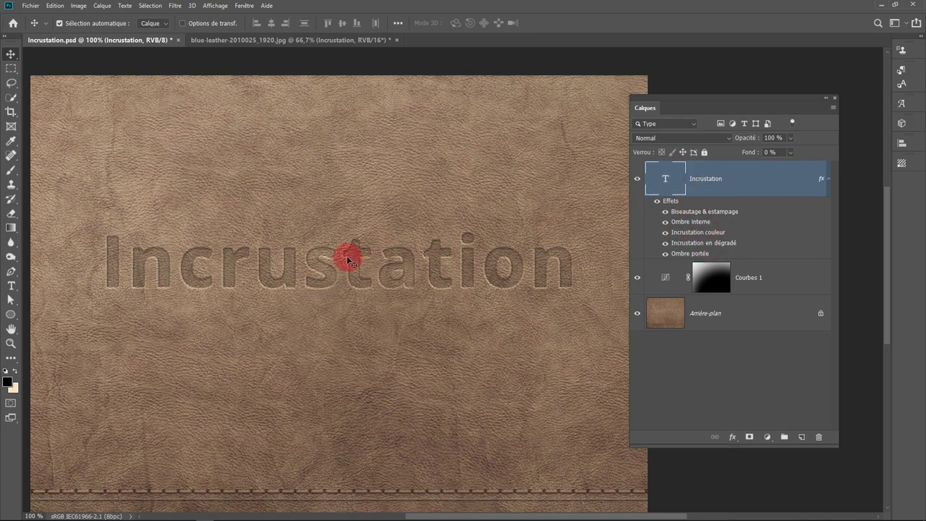
{"action": "mouse_move", "coordinate": [352, 269]}
{"action": "left_mouse_down"}
{"action": "mouse_move", "coordinate": [309, 41]}
{"action": "mouse_move", "coordinate": [326, 189]}
{"action": "mouse_move", "coordinate": [368, 310]}
{"action": "mouse_move", "coordinate": [442, 337]}
{"action": "left_mouse_up"}
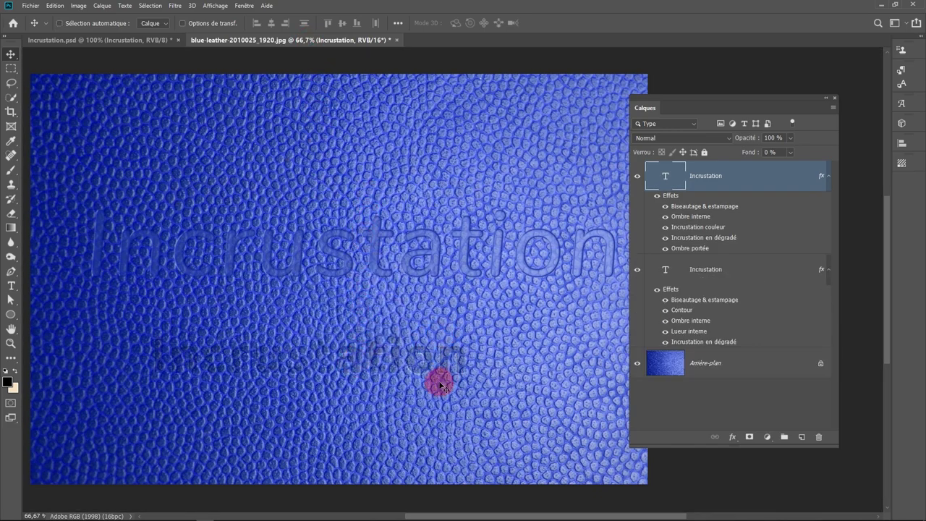
- Enlarge the copied Incrustation text to about 165% and delete the upper text layer
{"action": "key", "text": "ctrl+t"}
{"action": "left_click_drag", "start_coordinate": [467, 332], "coordinate": [603, 297]}
{"action": "left_click_drag", "start_coordinate": [151, 297], "coordinate": [79, 268]}
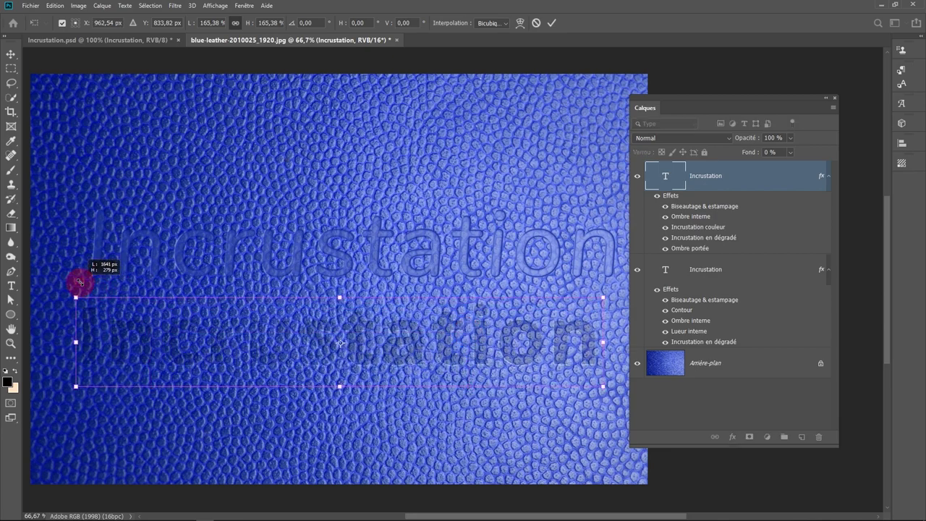
{"action": "left_click", "coordinate": [552, 23]}
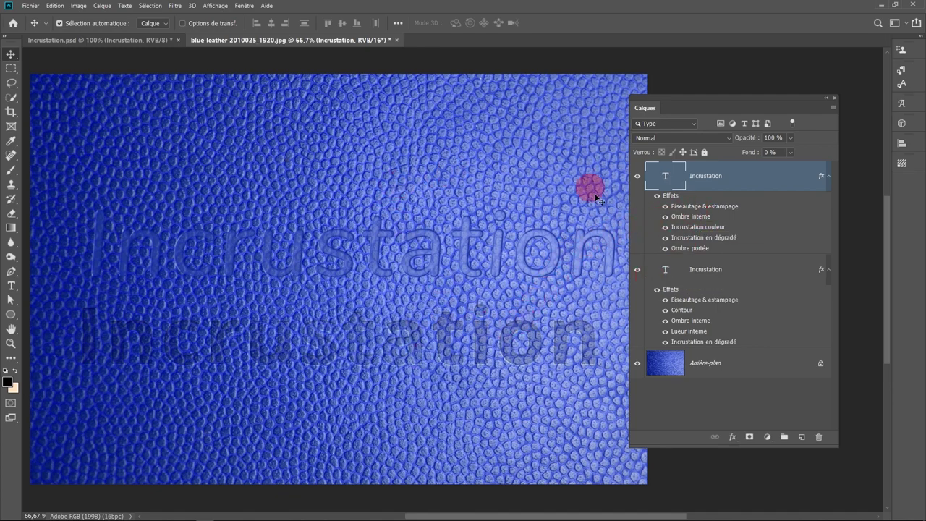
{"action": "left_click_drag", "start_coordinate": [738, 180], "coordinate": [819, 437]}
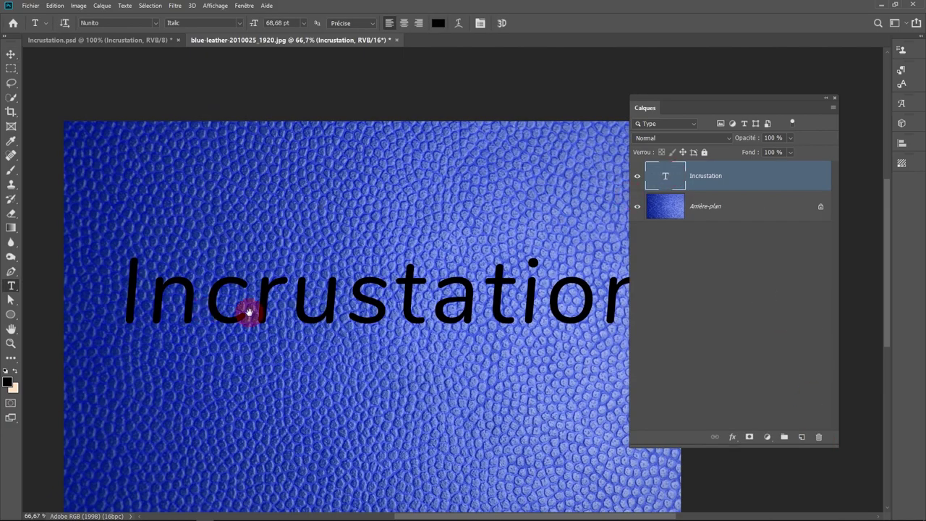
- Reduce the Incrustation text layer's fill to 0%
{"action": "left_click_drag", "start_coordinate": [248, 312], "coordinate": [217, 310]}
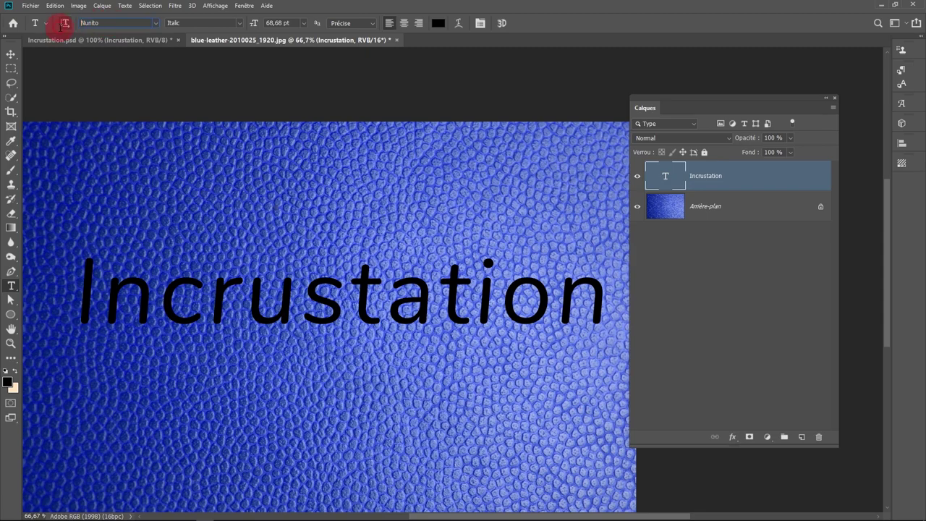
{"action": "left_click", "coordinate": [119, 24]}
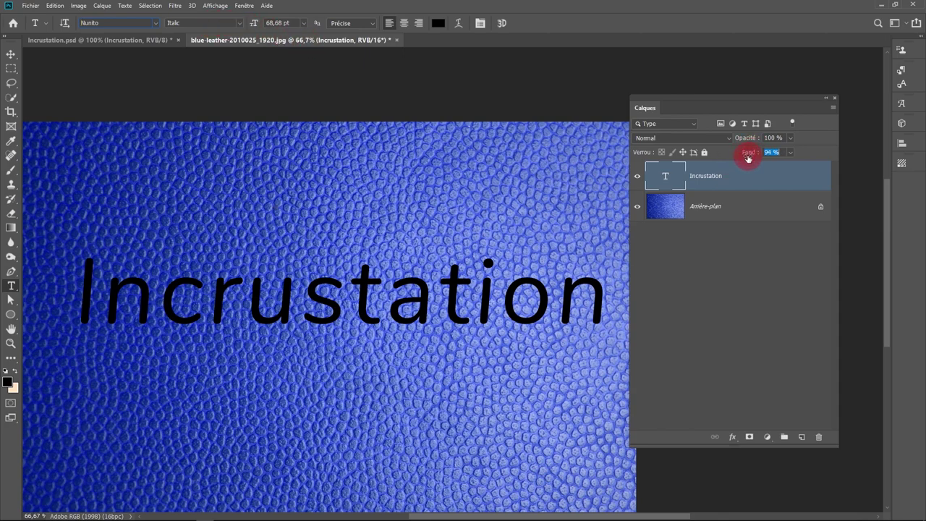
{"action": "left_click_drag", "start_coordinate": [748, 157], "coordinate": [651, 154]}
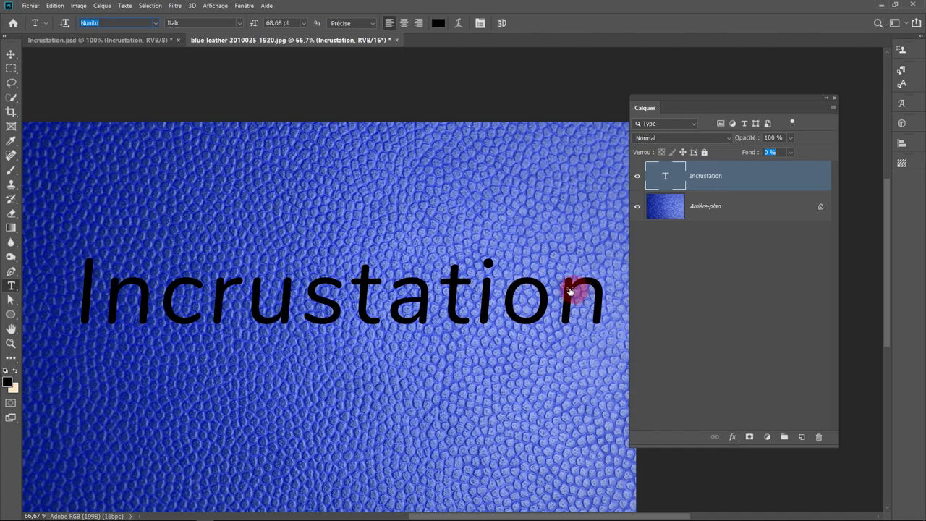
{"action": "key", "text": "Return"}
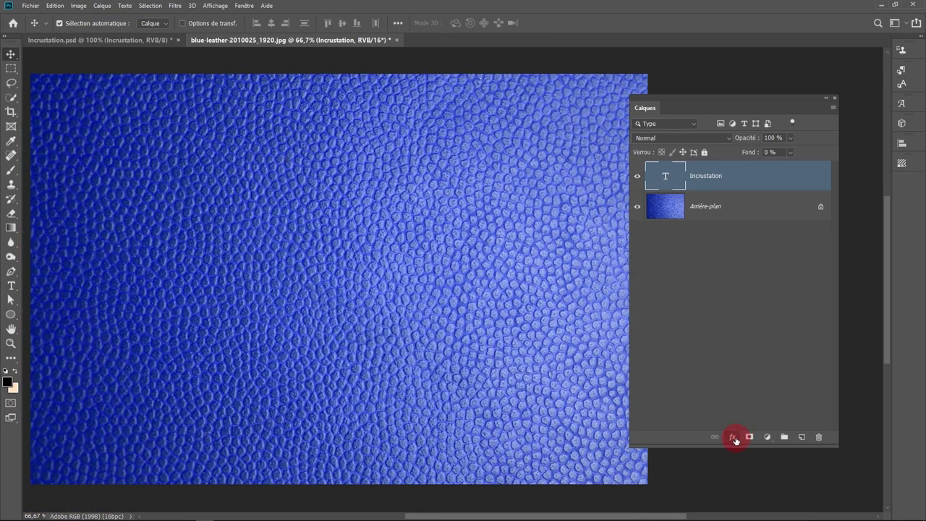
- Add a Biseautage & estampage effect to the text with the Biseau externe style
{"action": "left_click", "coordinate": [733, 438]}
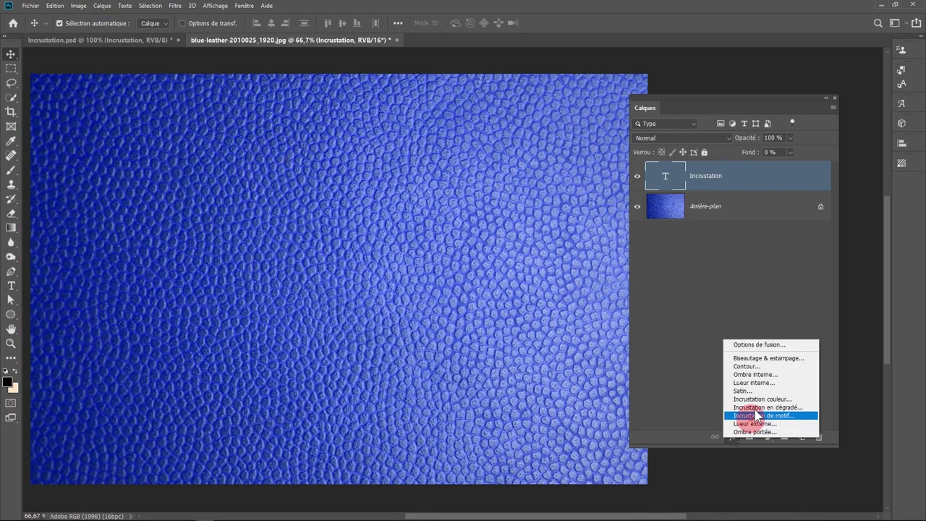
{"action": "left_click", "coordinate": [756, 357]}
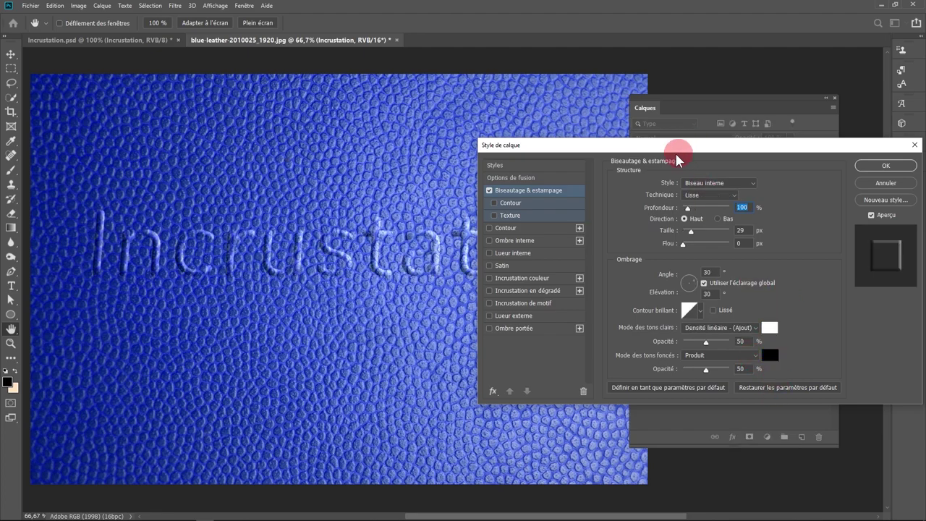
{"action": "left_click_drag", "start_coordinate": [676, 150], "coordinate": [527, 268]}
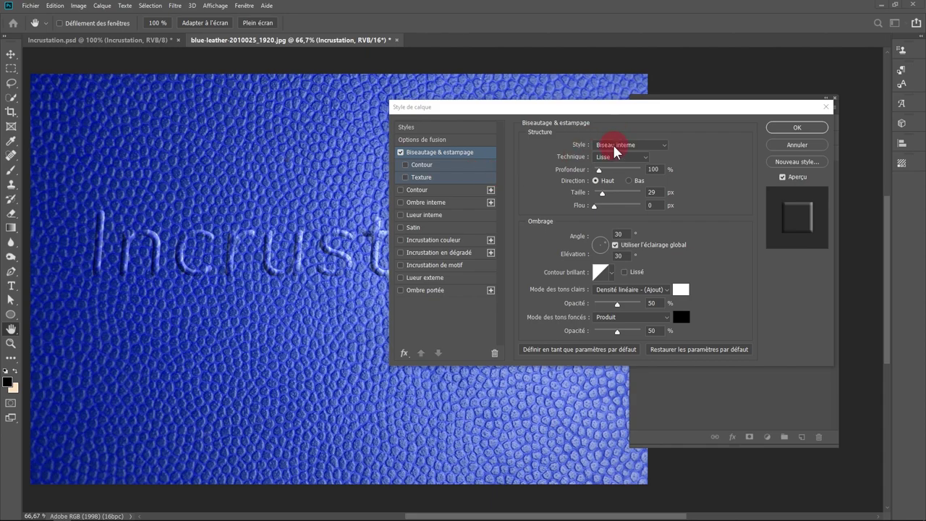
{"action": "left_click", "coordinate": [635, 149]}
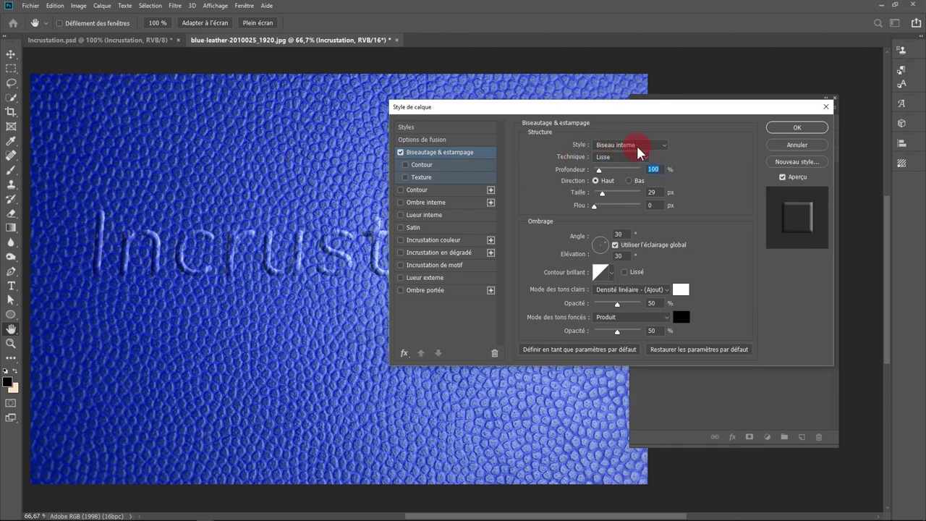
{"action": "left_click", "coordinate": [662, 147]}
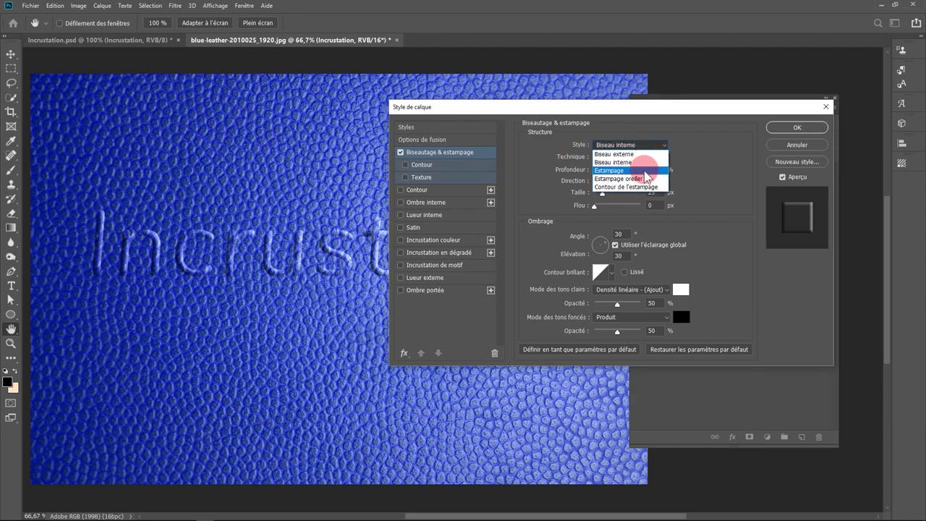
{"action": "left_click", "coordinate": [615, 154]}
- Zoom in on the raised Incrustation letters to inspect the outer bevel
{"action": "scroll", "coordinate": [264, 253], "scroll_direction": "up", "scroll_amount": 1}
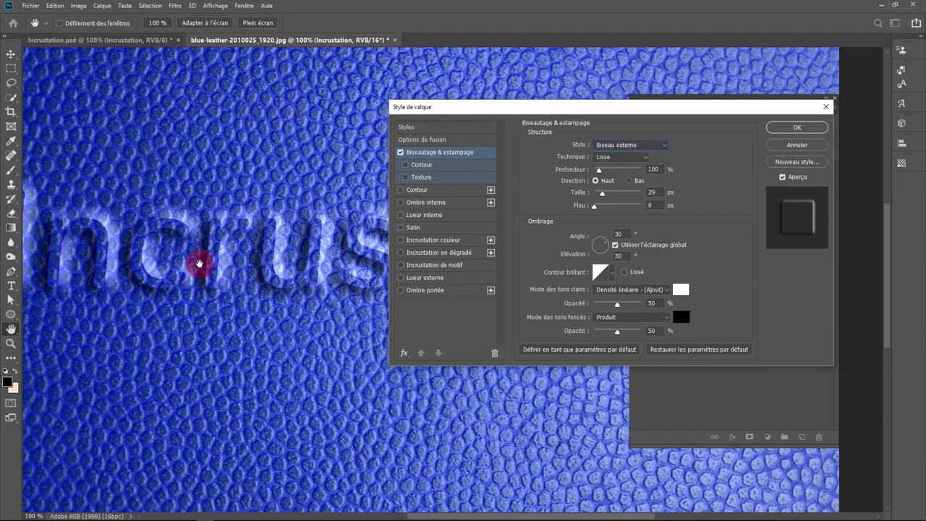
{"action": "scroll", "coordinate": [198, 265], "scroll_direction": "up", "scroll_amount": 1}
{"action": "scroll", "coordinate": [303, 280], "scroll_direction": "up", "scroll_amount": 1}
{"action": "scroll", "coordinate": [212, 273], "scroll_direction": "up", "scroll_amount": 1}
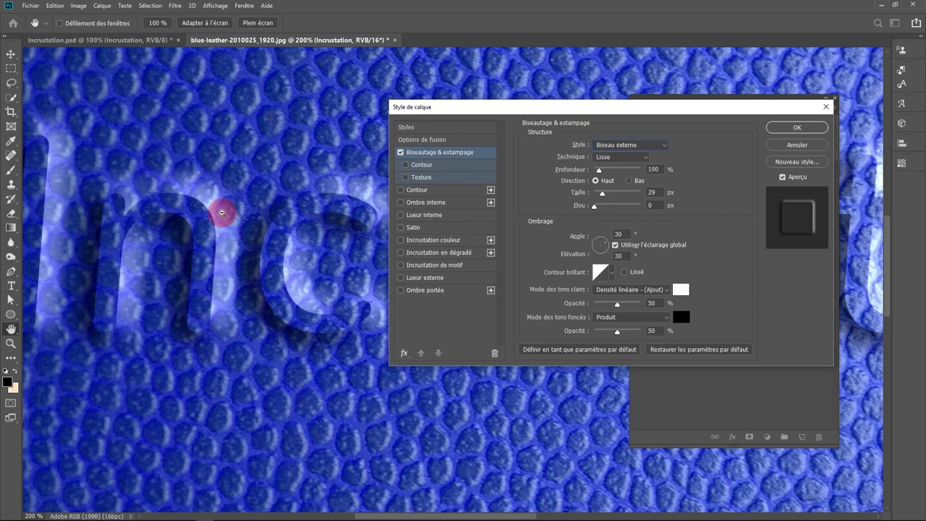
{"action": "scroll", "coordinate": [223, 210], "scroll_direction": "down", "scroll_amount": 1}
{"action": "left_click_drag", "start_coordinate": [238, 190], "coordinate": [132, 248]}
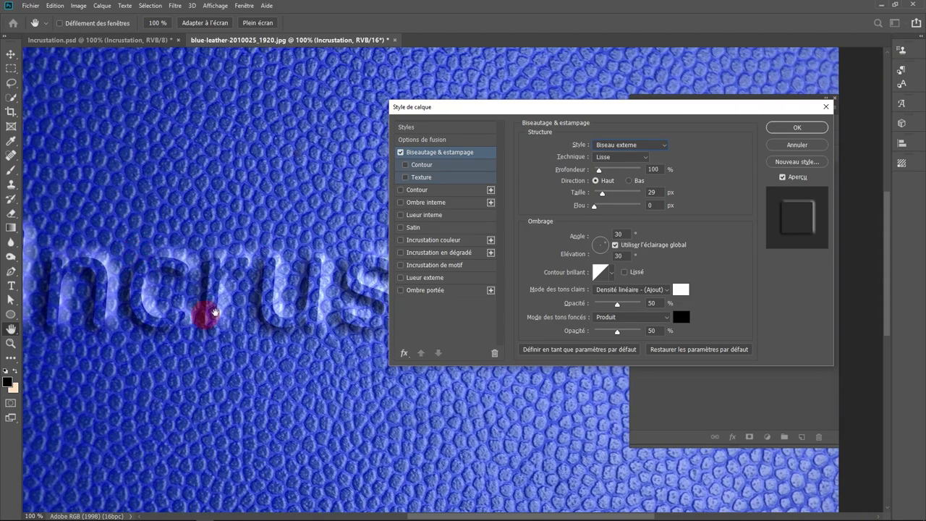
{"action": "left_click_drag", "start_coordinate": [207, 314], "coordinate": [243, 306]}
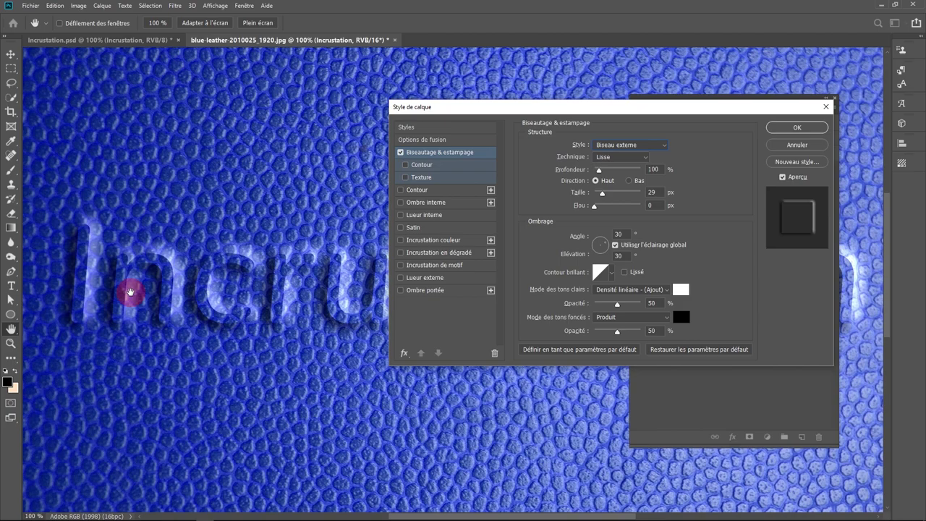
{"action": "left_click", "coordinate": [640, 159]}
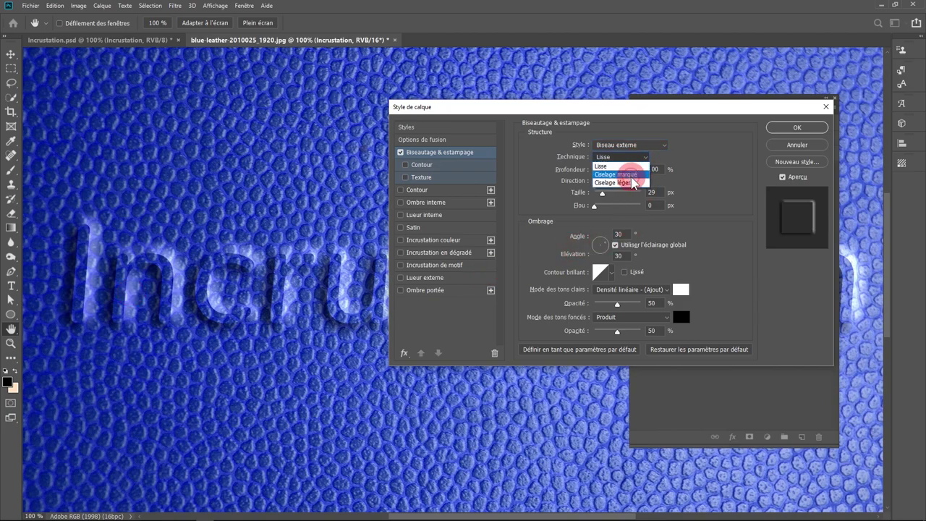
- Set the bevel to Ciselage marqué, 396% depth, 3 px size and 180° angle
{"action": "left_click", "coordinate": [631, 175]}
{"action": "left_click_drag", "start_coordinate": [599, 169], "coordinate": [613, 170]}
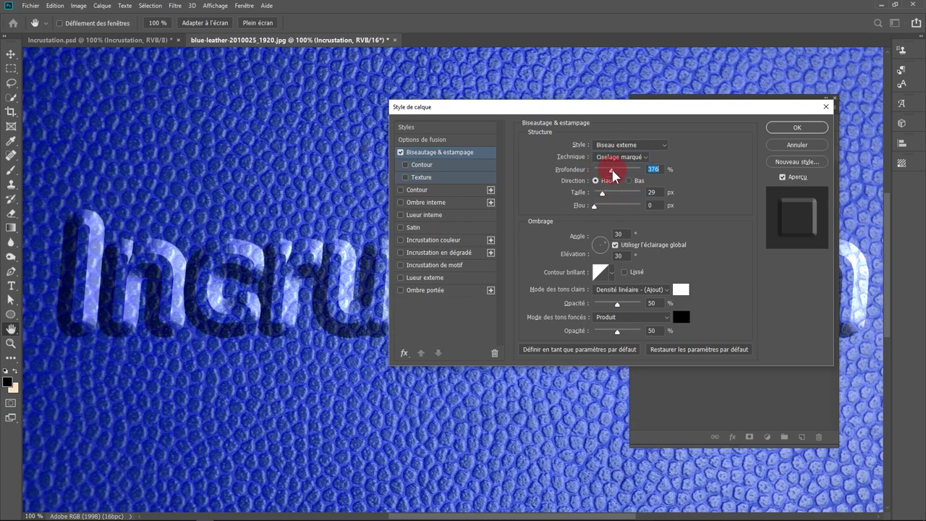
{"action": "left_click_drag", "start_coordinate": [613, 174], "coordinate": [614, 174]}
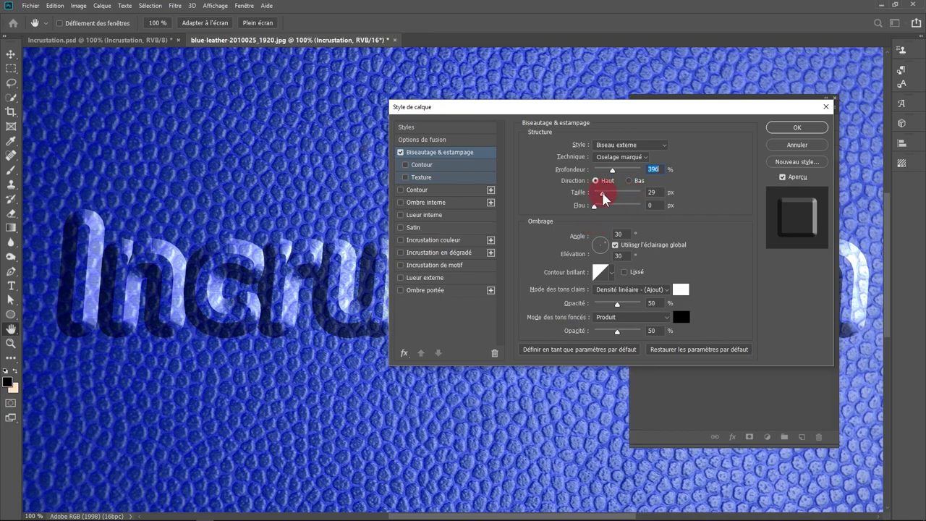
{"action": "left_click_drag", "start_coordinate": [603, 194], "coordinate": [597, 198]}
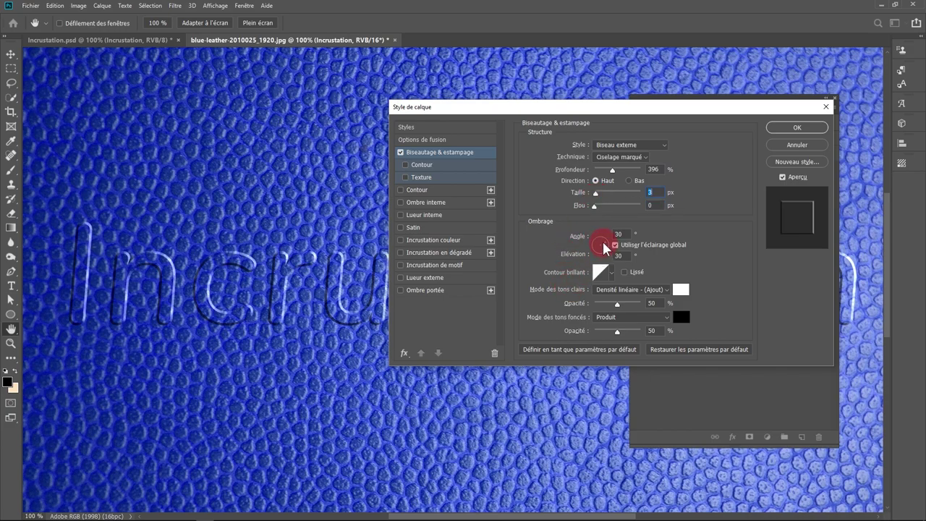
{"action": "left_click_drag", "start_coordinate": [606, 246], "coordinate": [597, 251]}
{"action": "left_click", "coordinate": [597, 242]}
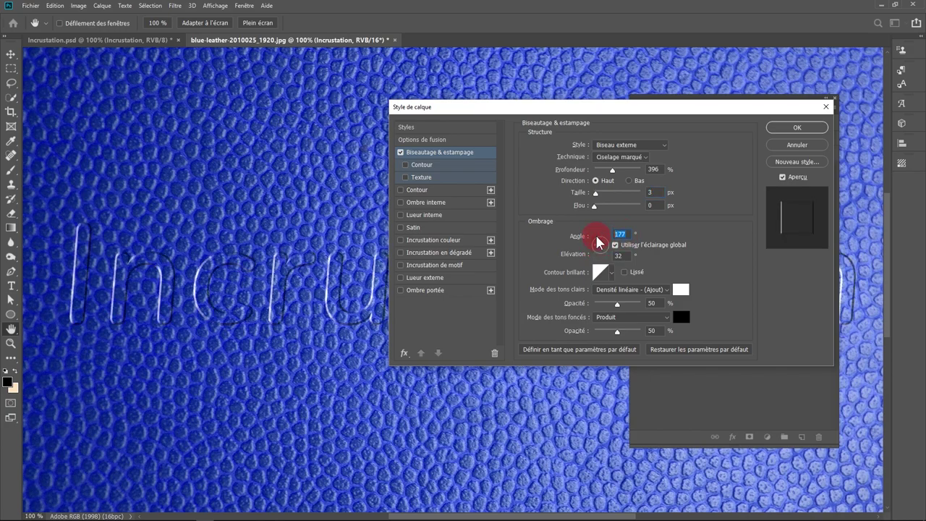
{"action": "type", "text": "180"}
- Zoom in on the engraved letters to inspect the chiselled bevel, then back out
{"action": "left_click", "coordinate": [197, 272]}
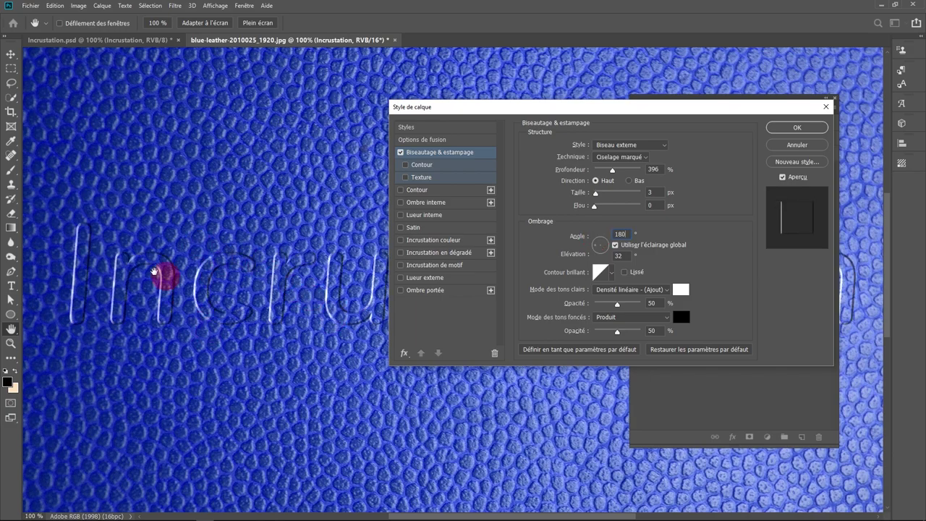
{"action": "left_click", "coordinate": [135, 269], "text": "ctrl"}
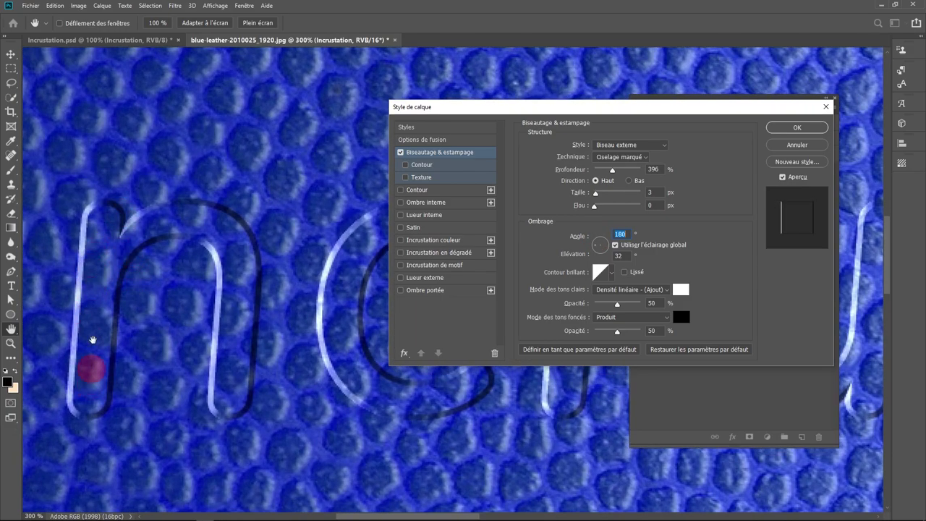
{"action": "left_click", "coordinate": [166, 198]}
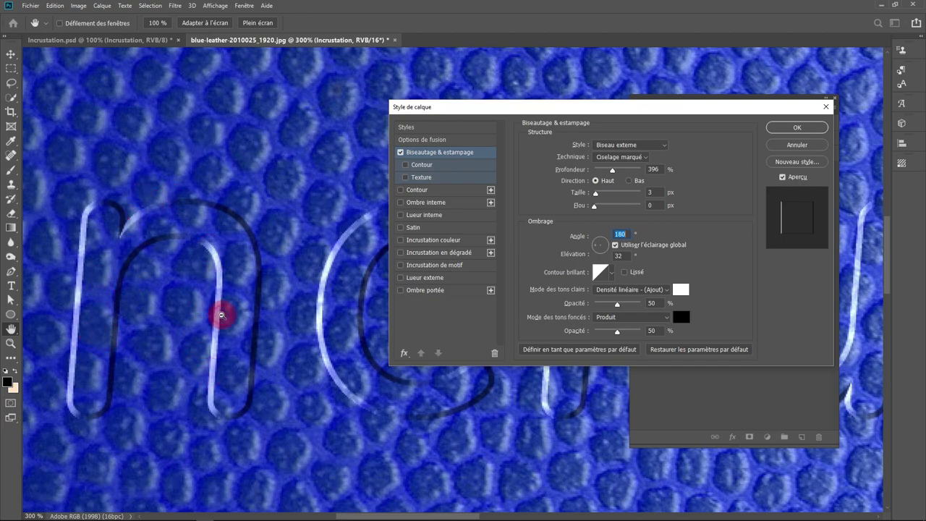
{"action": "left_click", "coordinate": [224, 314], "text": "alt"}
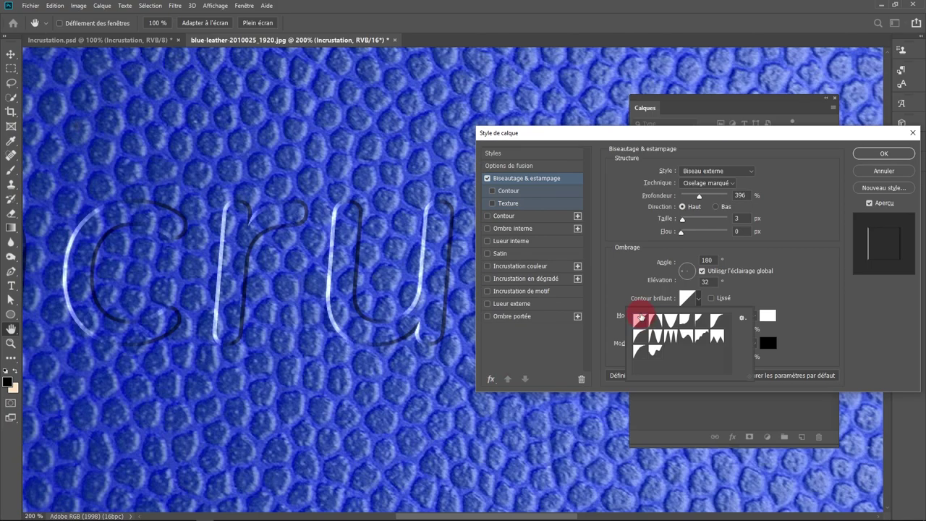
- Give the bevel highlights a leather-sampled blue in Superposition mode at 100% opacity
{"action": "left_click", "coordinate": [627, 278]}
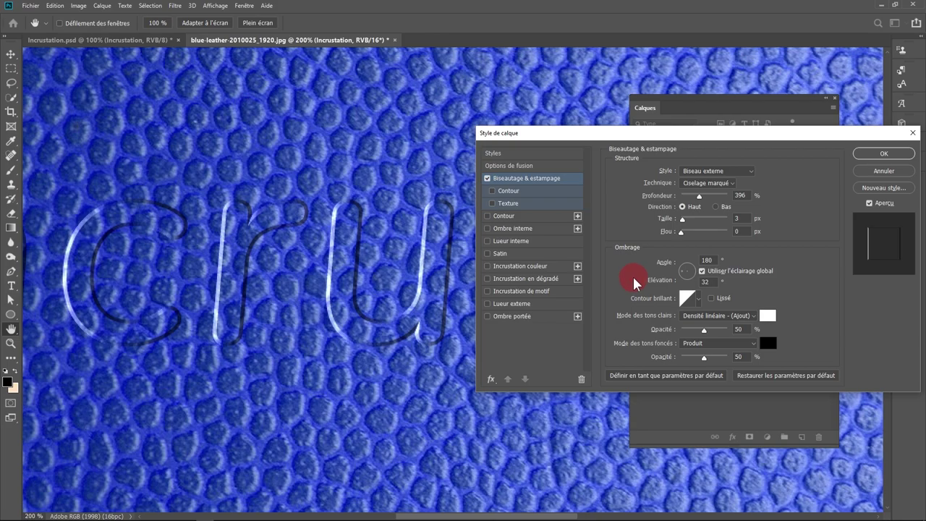
{"action": "left_click", "coordinate": [738, 327]}
{"action": "left_click", "coordinate": [766, 317]}
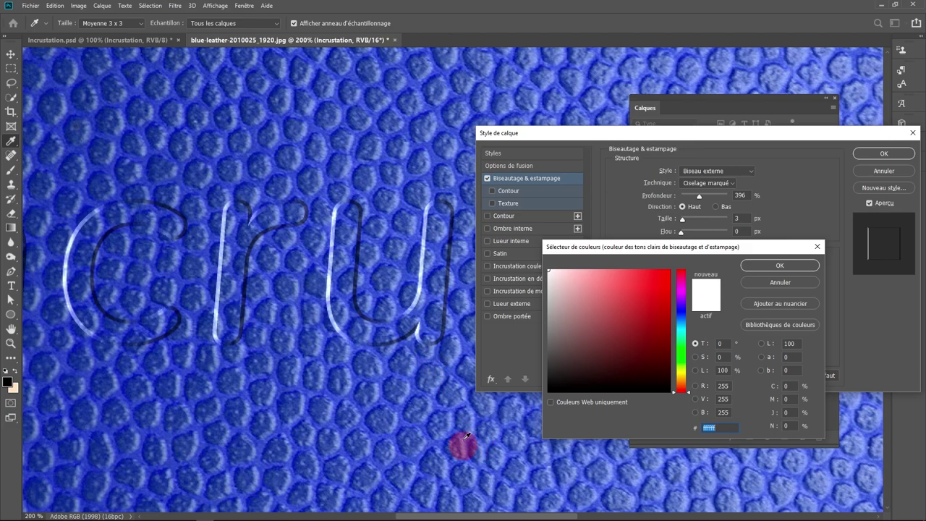
{"action": "left_click", "coordinate": [463, 445]}
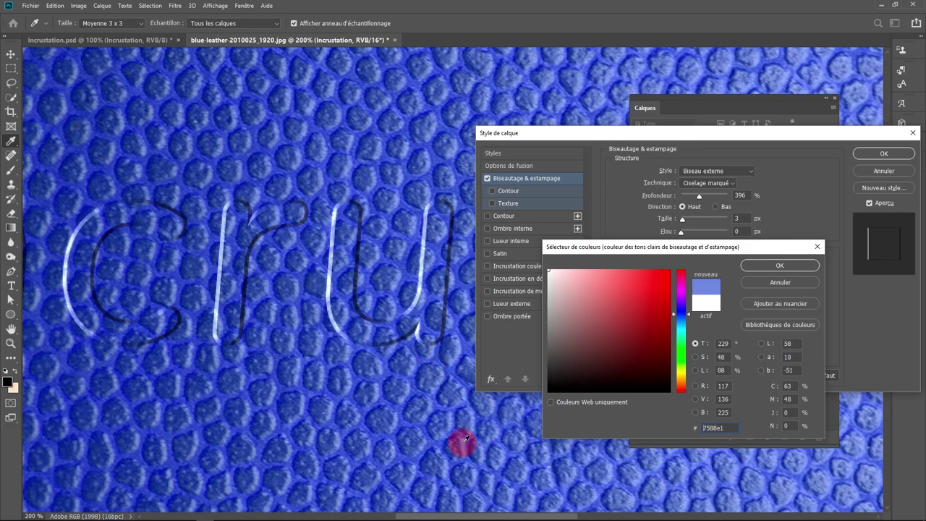
{"action": "left_click", "coordinate": [765, 264]}
{"action": "left_click", "coordinate": [712, 316]}
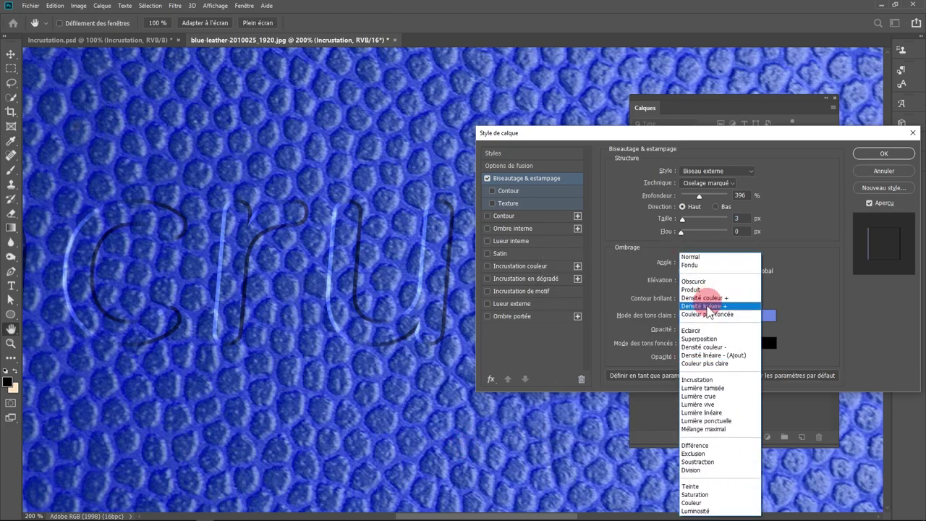
{"action": "left_click", "coordinate": [709, 339]}
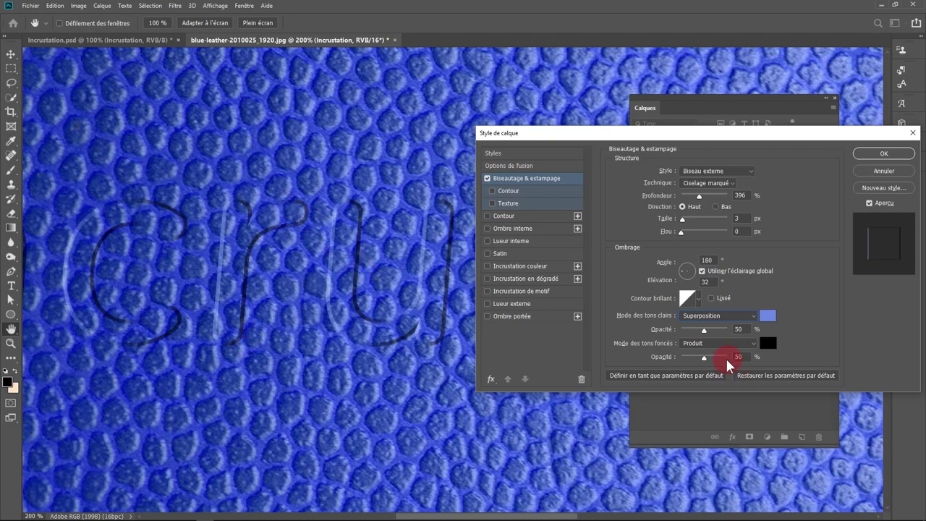
{"action": "left_click_drag", "start_coordinate": [705, 329], "coordinate": [760, 333]}
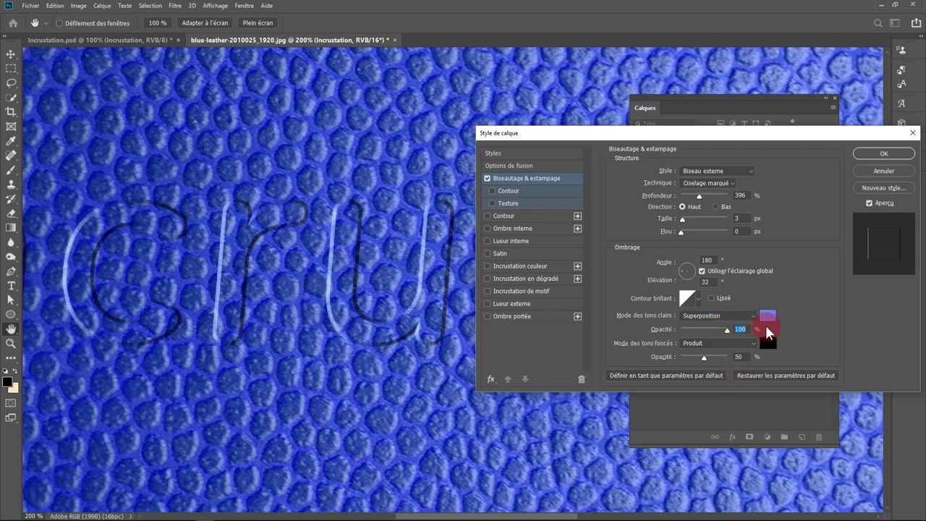
- Give the bevel shadows a dark blue sampled from the leather at about 70% opacity
{"action": "left_click", "coordinate": [767, 347]}
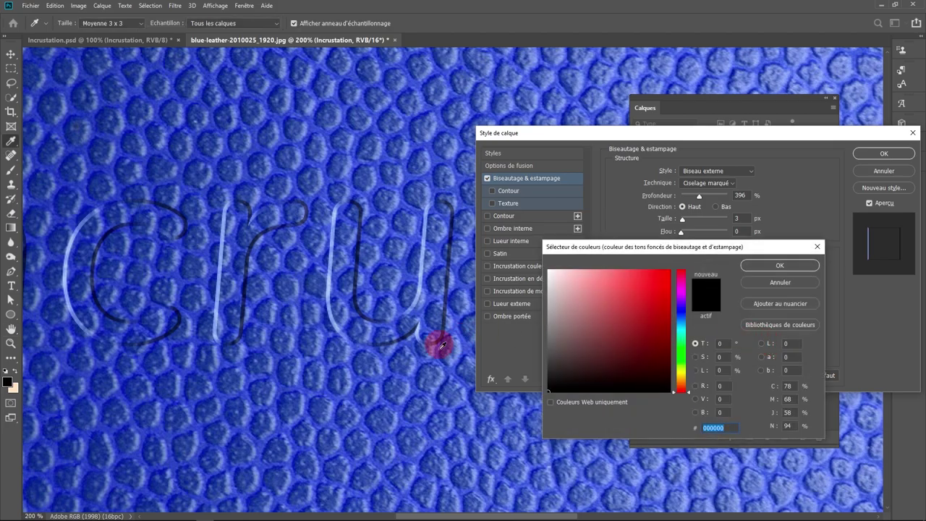
{"action": "left_click", "coordinate": [192, 123]}
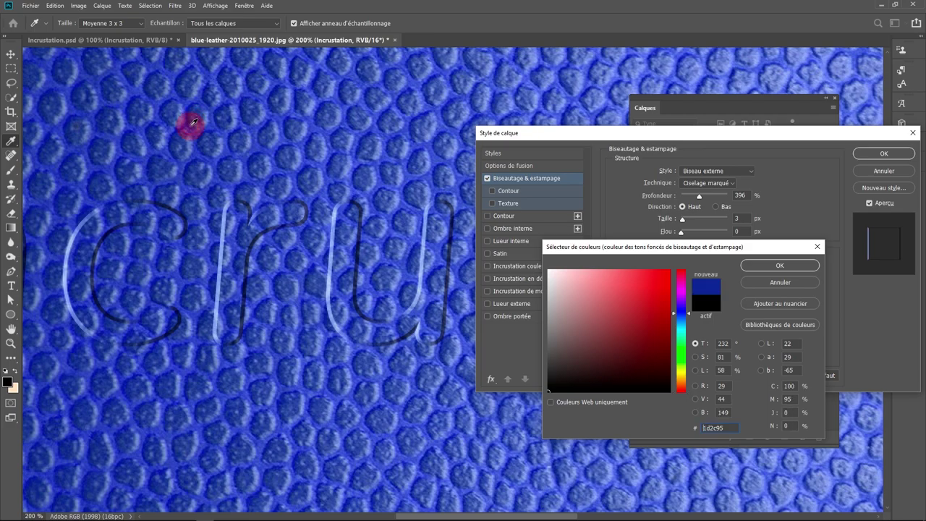
{"action": "left_click", "coordinate": [779, 267]}
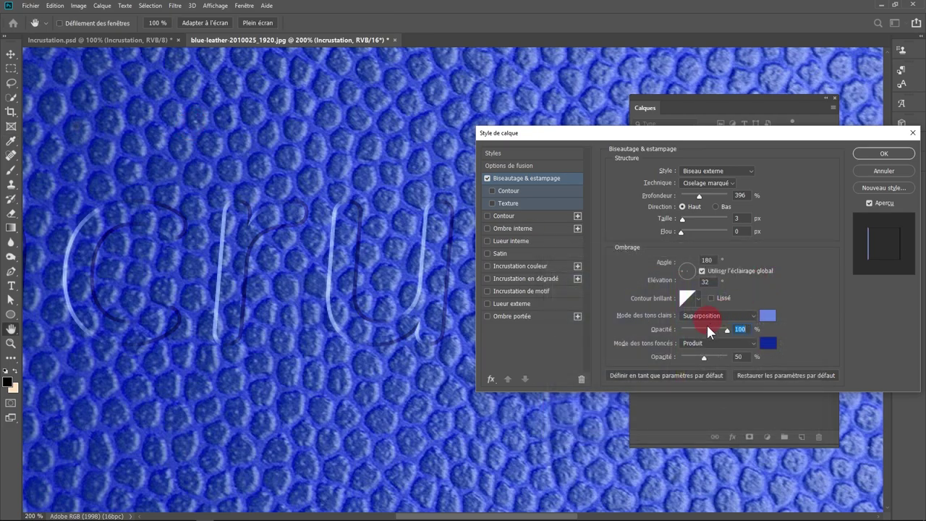
{"action": "left_click_drag", "start_coordinate": [703, 358], "coordinate": [715, 360]}
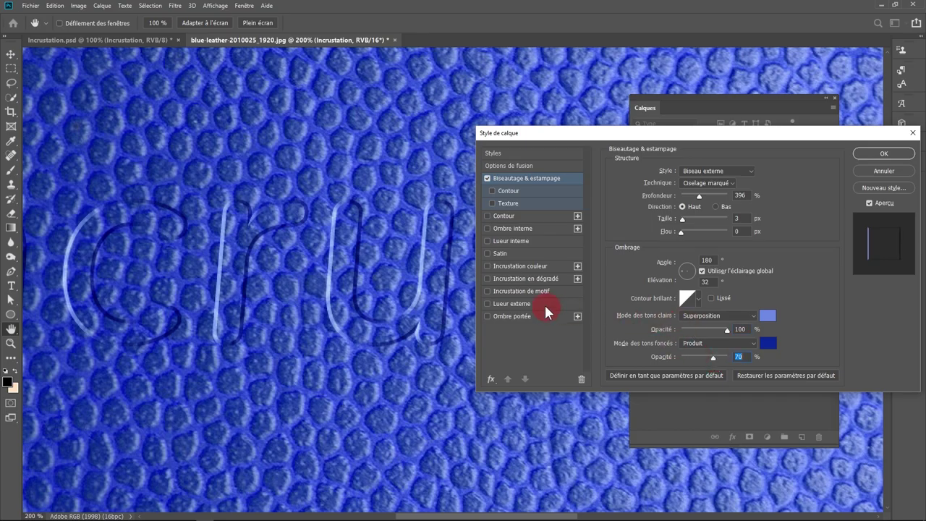
{"action": "left_click_drag", "start_coordinate": [306, 302], "coordinate": [301, 364]}
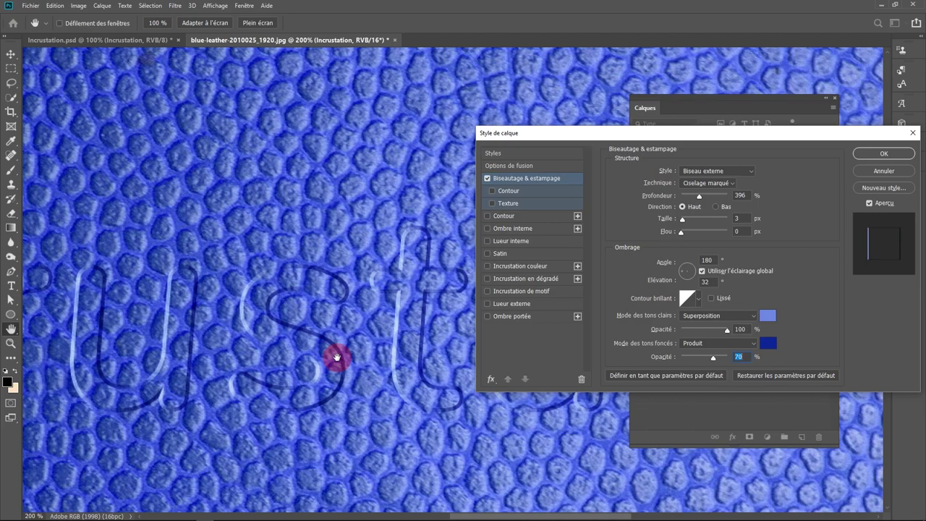
- Add a Gradient Overlay to the lettering and lower its opacity to 64%
{"action": "left_click", "coordinate": [531, 277]}
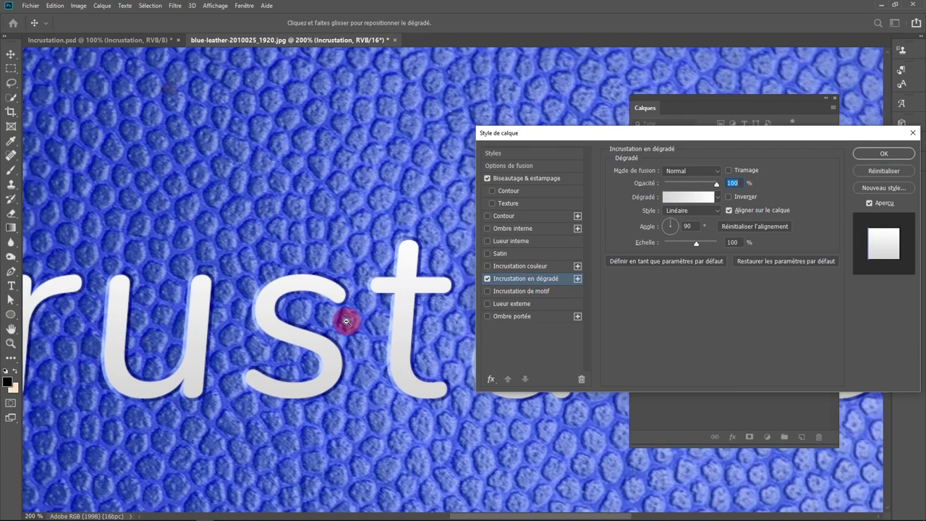
{"action": "left_click_drag", "start_coordinate": [346, 319], "coordinate": [431, 344]}
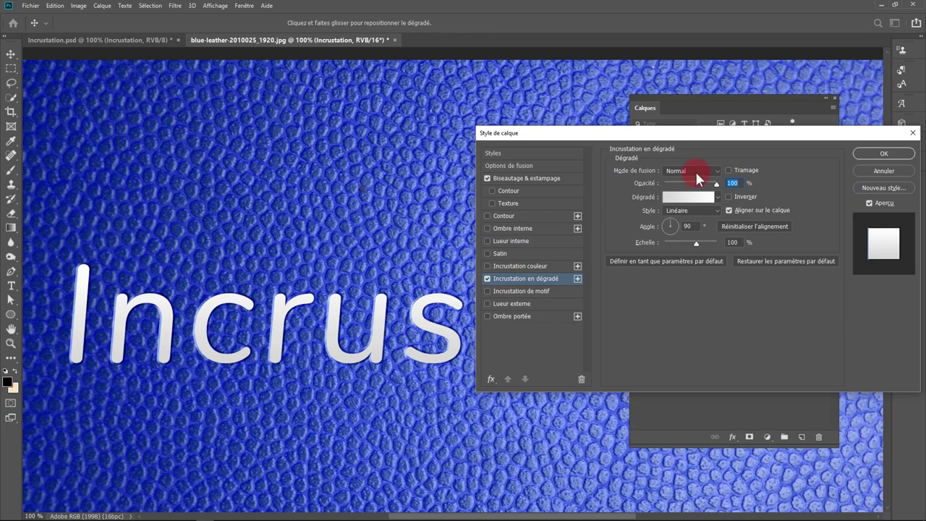
{"action": "left_click_drag", "start_coordinate": [717, 183], "coordinate": [697, 192]}
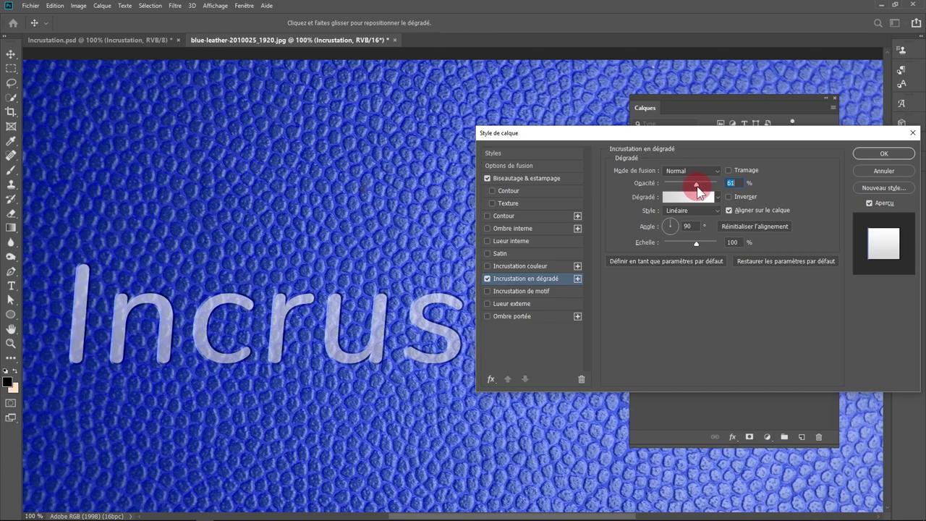
{"action": "left_click_drag", "start_coordinate": [697, 190], "coordinate": [699, 190]}
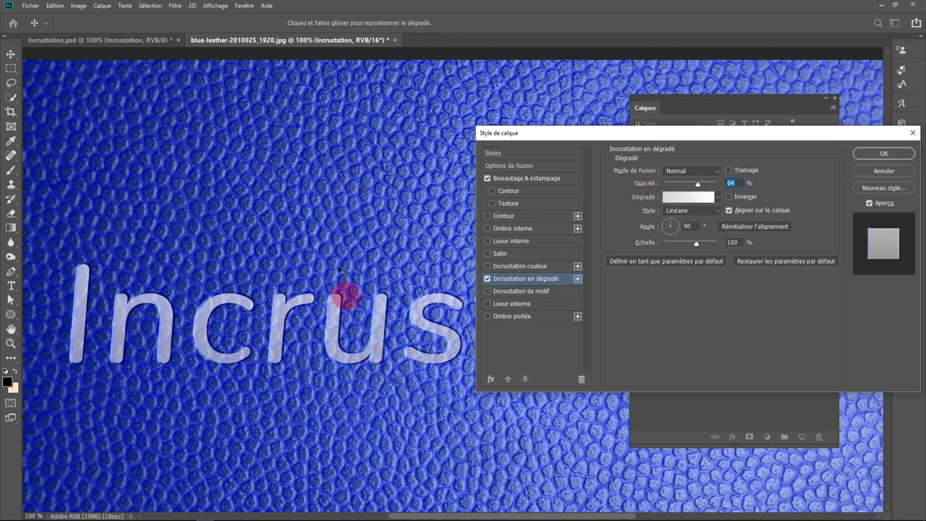
- Recolour the overlay gradient from dark blue 293a96 to lighter blue 6c7ed4, sampled from the leather
{"action": "left_click", "coordinate": [700, 203]}
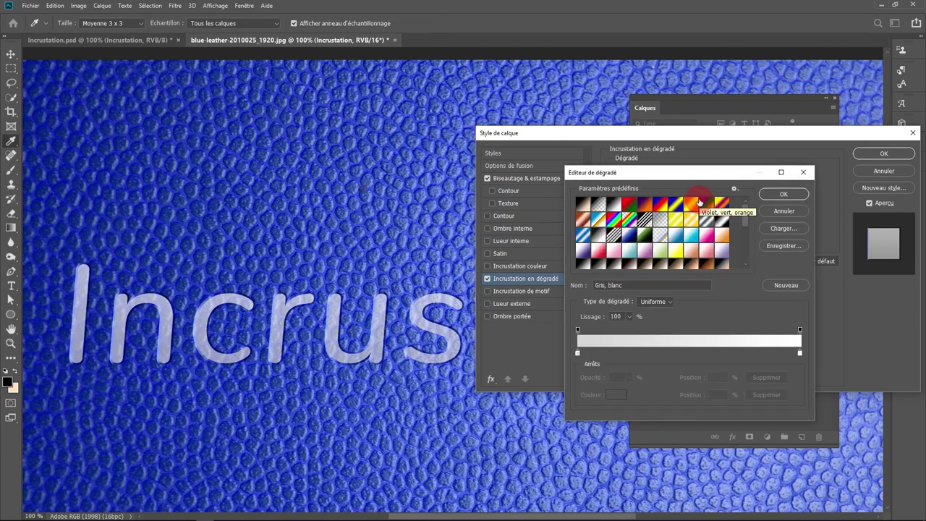
{"action": "left_click", "coordinate": [577, 352]}
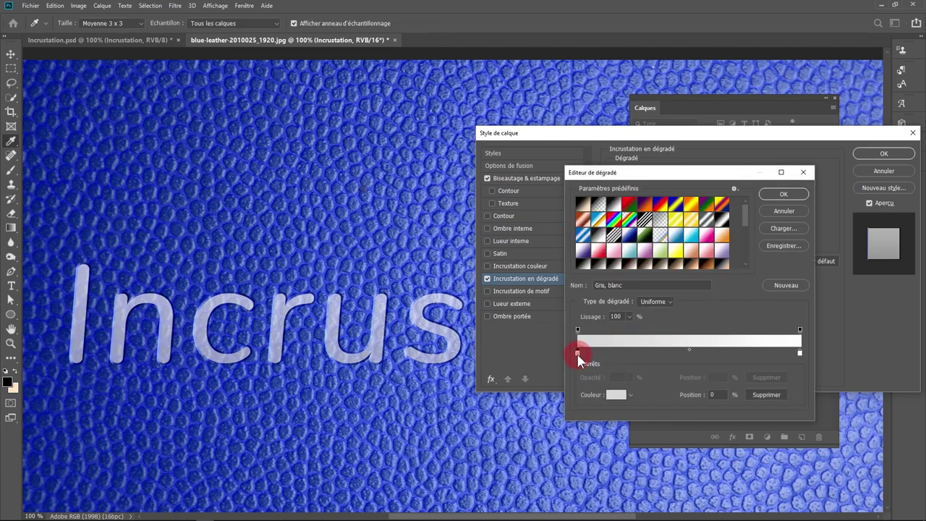
{"action": "left_click", "coordinate": [269, 118]}
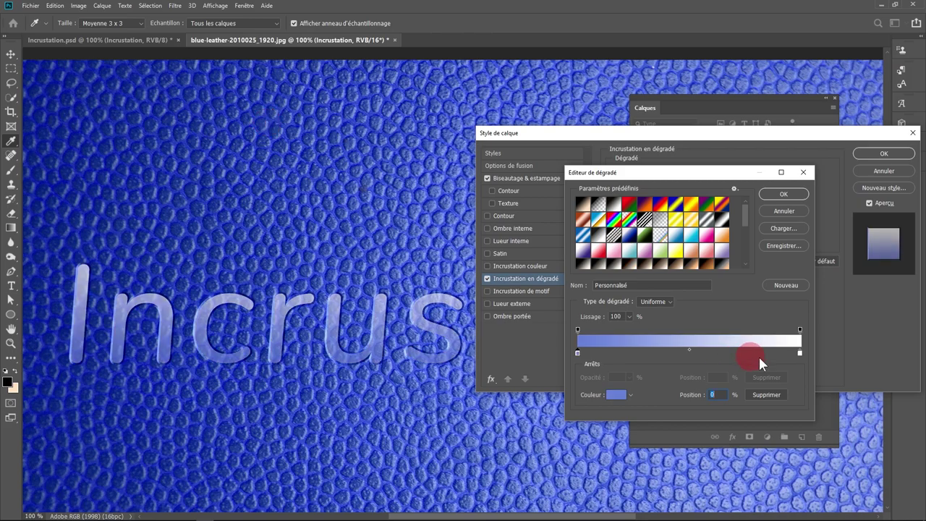
{"action": "left_click", "coordinate": [800, 352]}
{"action": "left_click", "coordinate": [534, 428]}
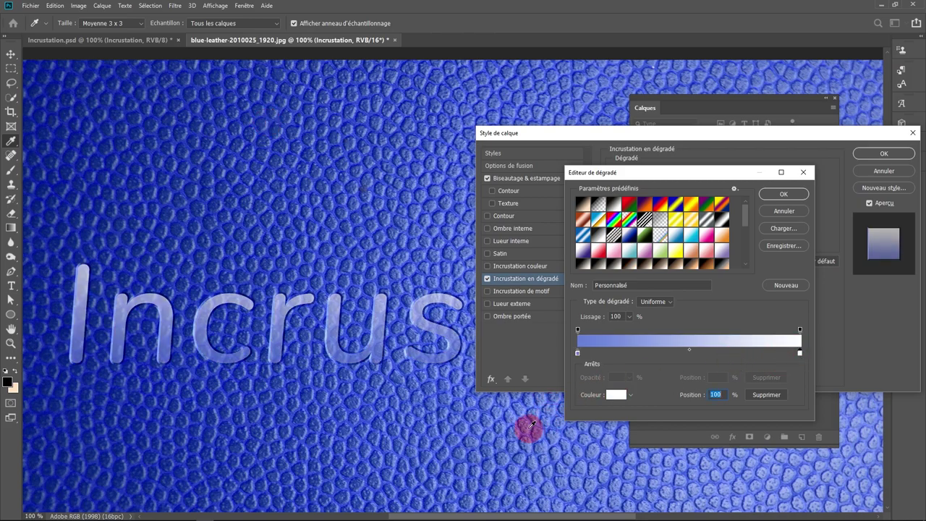
{"action": "double_click", "coordinate": [577, 353]}
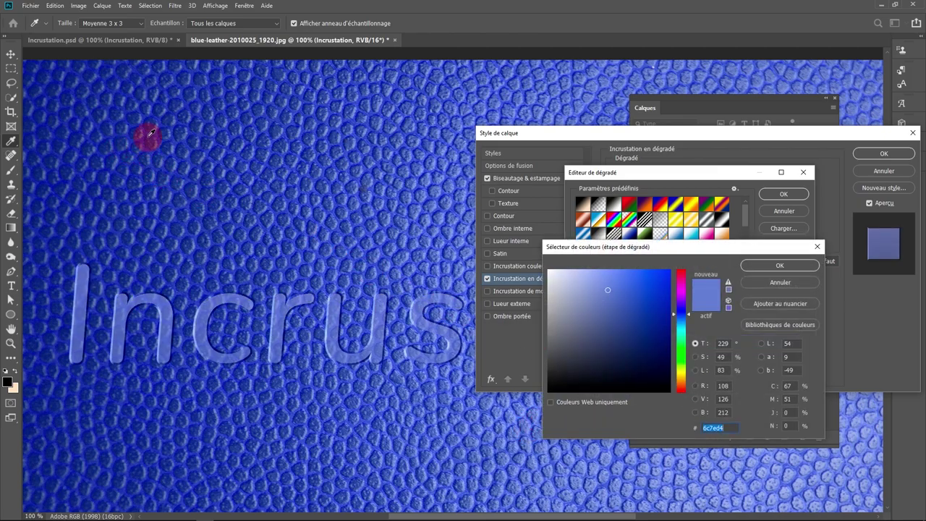
{"action": "left_click", "coordinate": [132, 110]}
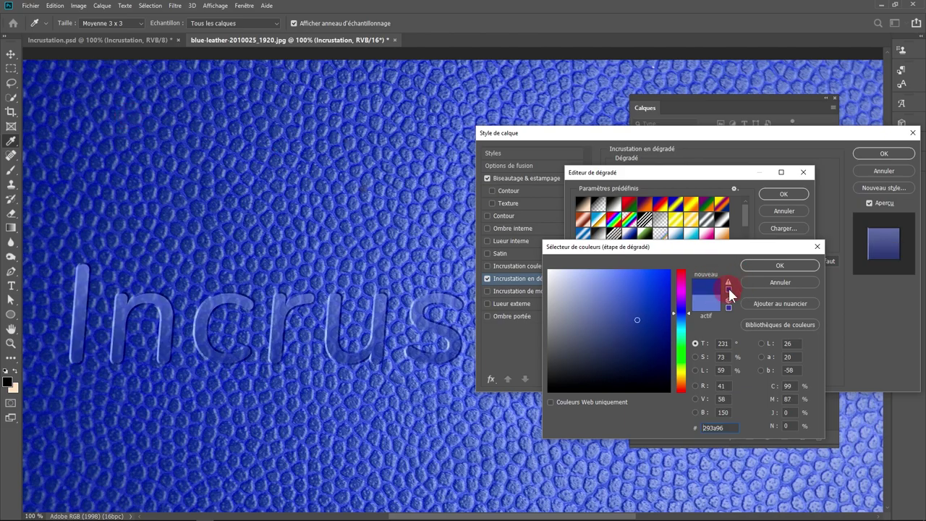
{"action": "left_click", "coordinate": [769, 266]}
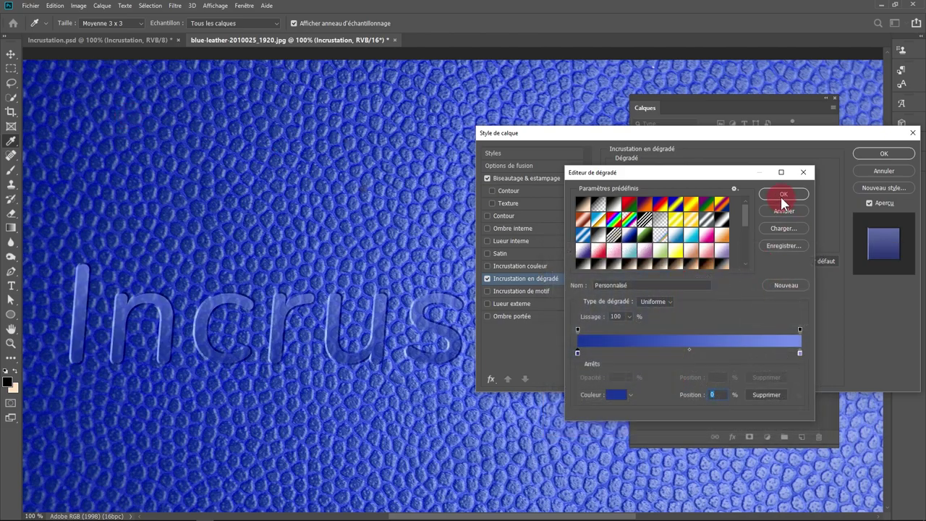
{"action": "left_click", "coordinate": [780, 193]}
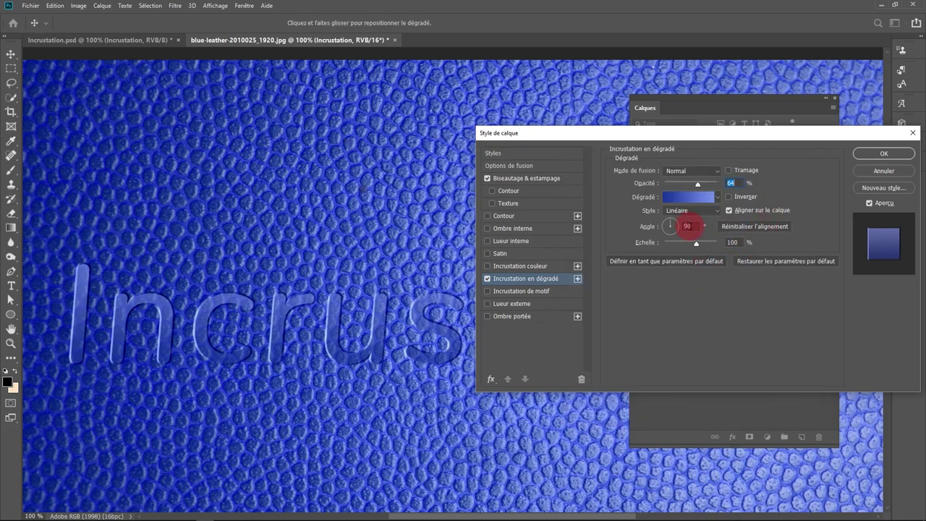
- Reverse the gradient overlay direction after comparing both orientations
{"action": "left_click", "coordinate": [650, 233]}
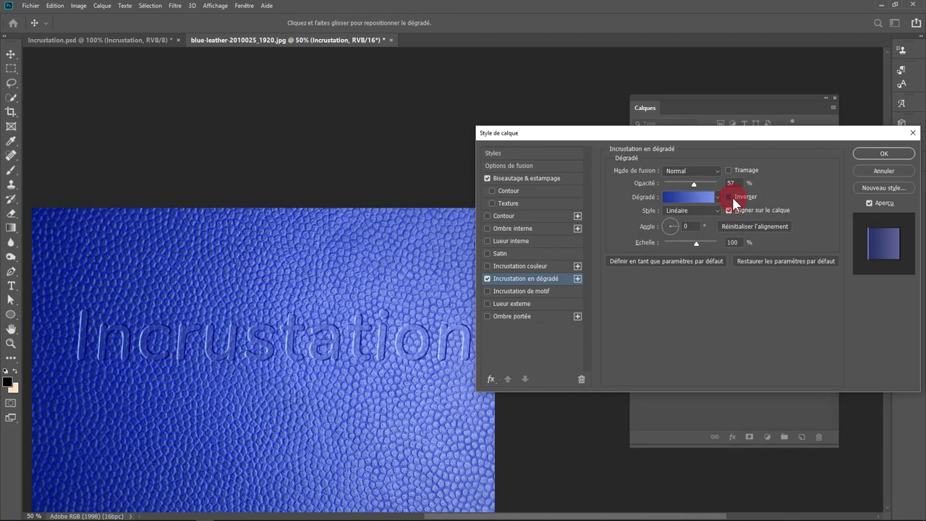
{"action": "left_click", "coordinate": [731, 198]}
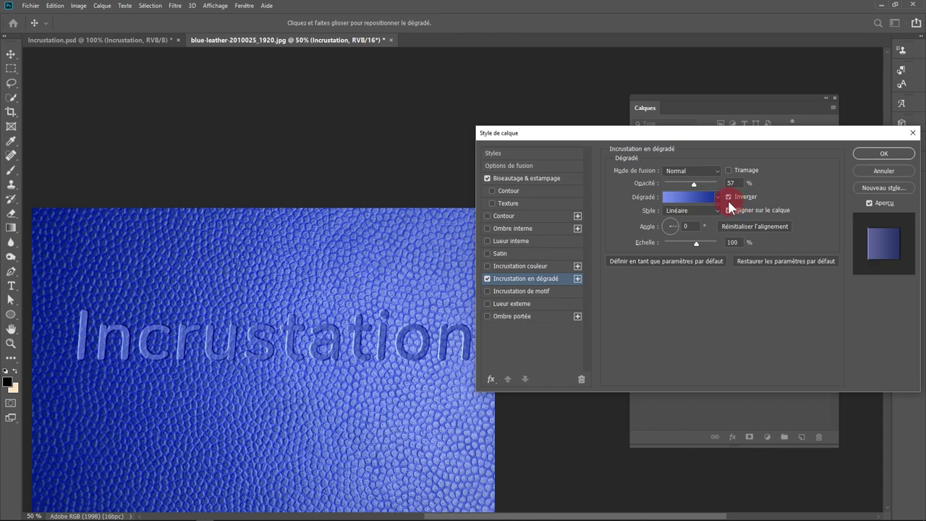
{"action": "left_click", "coordinate": [728, 198]}
{"action": "left_click", "coordinate": [728, 197]}
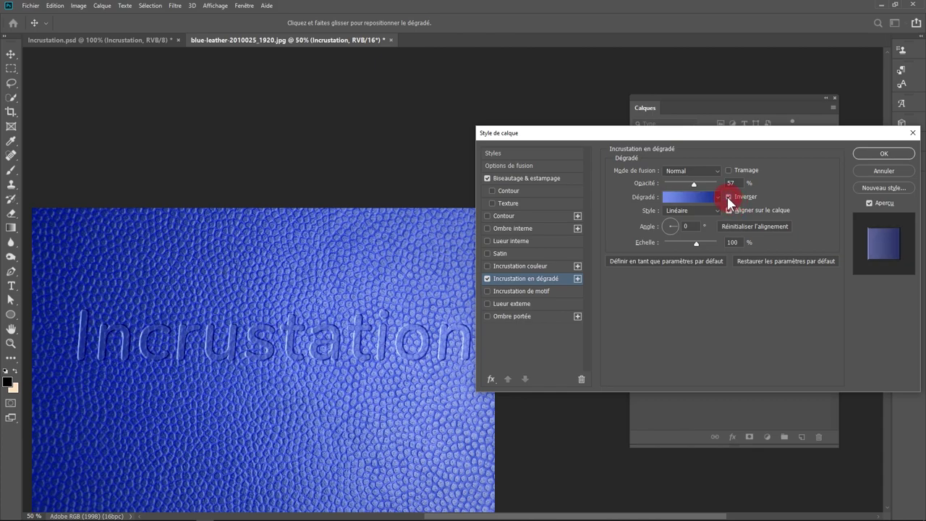
{"action": "left_click", "coordinate": [728, 197]}
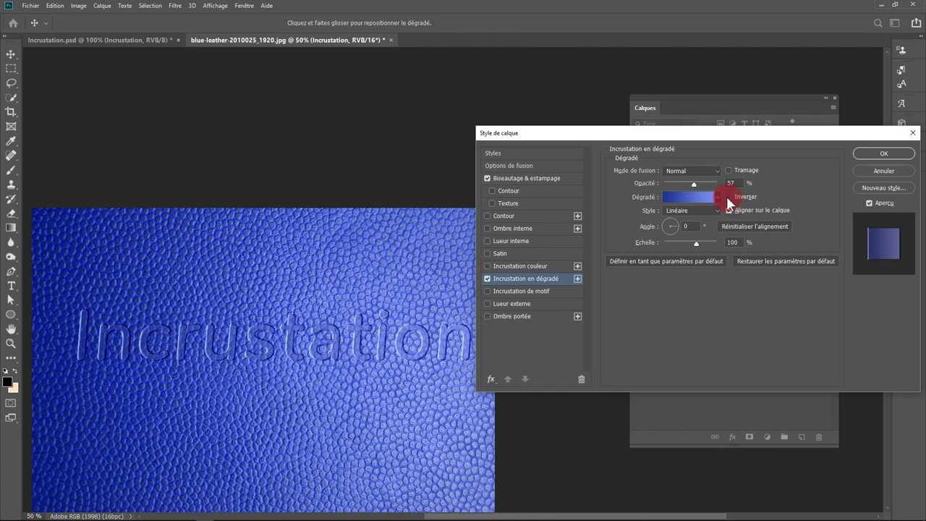
{"action": "left_click", "coordinate": [728, 197]}
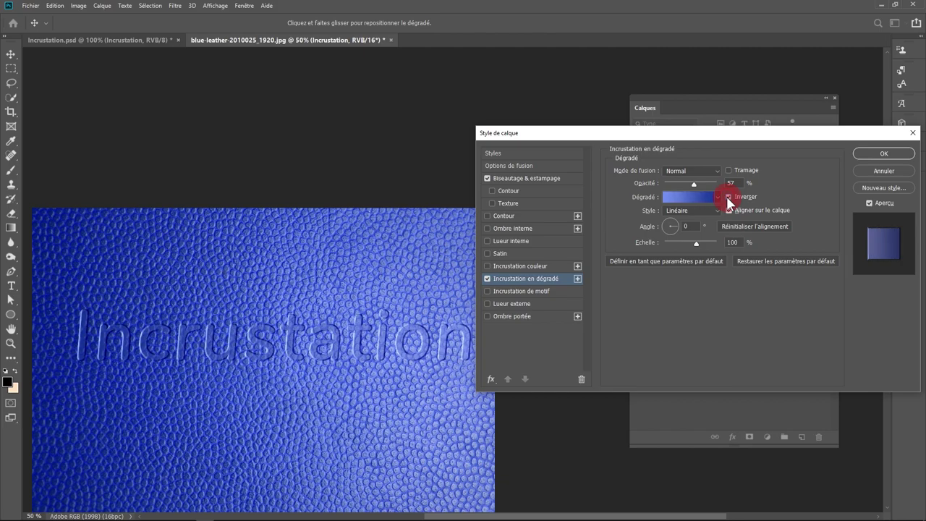
{"action": "left_click", "coordinate": [728, 197]}
{"action": "left_click", "coordinate": [728, 197]}
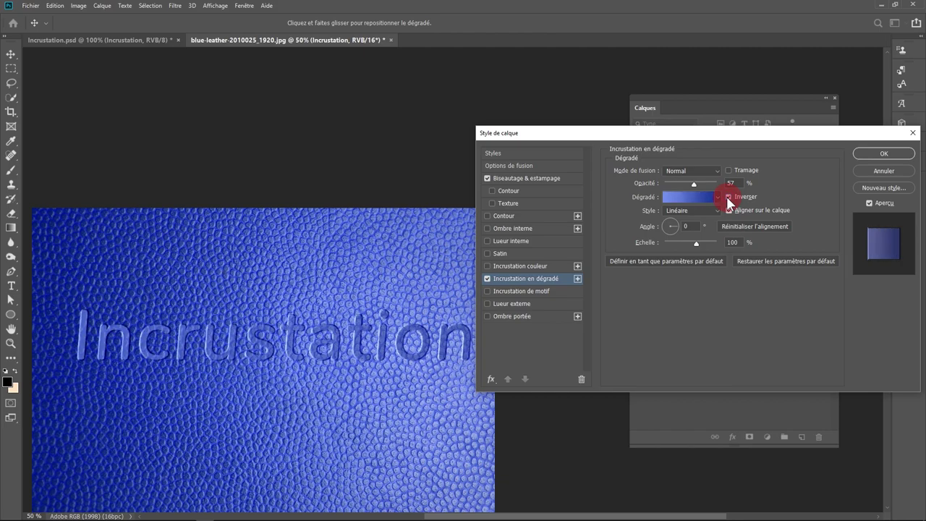
{"action": "left_click", "coordinate": [728, 197]}
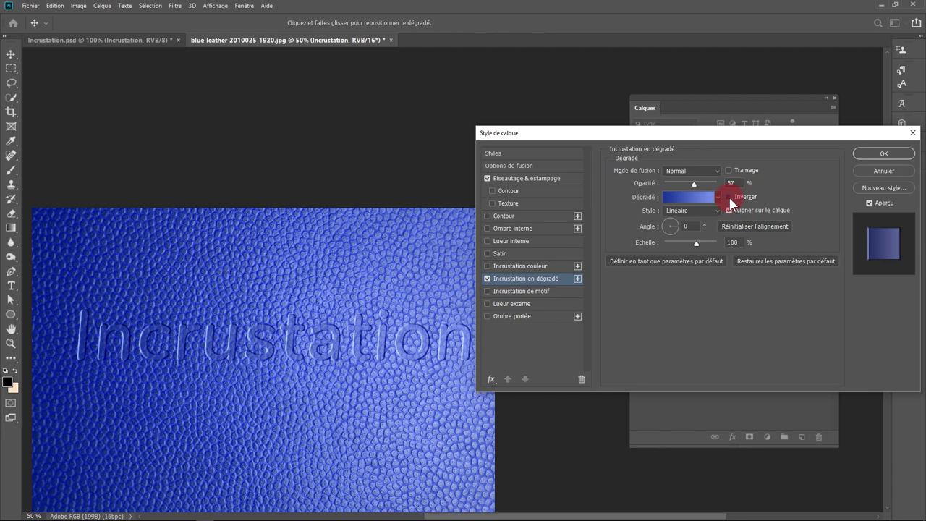
{"action": "left_click", "coordinate": [728, 197]}
{"action": "left_click", "coordinate": [728, 197]}
- Lower the gradient overlay opacity to 39% and zoom in to check the engraving
{"action": "left_click_drag", "start_coordinate": [694, 183], "coordinate": [681, 180]}
{"action": "key", "text": "ctrl+plus"}
{"action": "key", "text": "ctrl+plus"}
{"action": "key", "text": "ctrl+plus"}
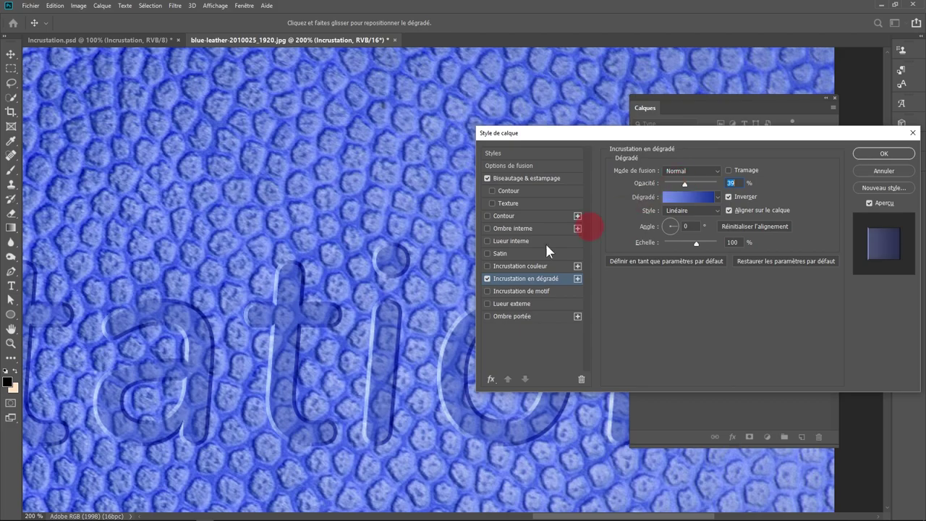
{"action": "key", "text": "ctrl+minus"}
{"action": "key", "text": "ctrl+minus"}
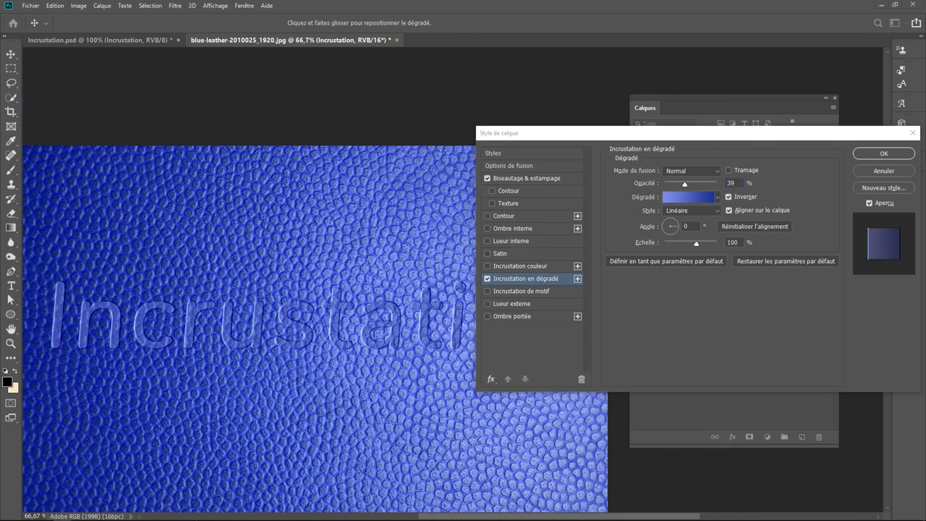
{"action": "left_click", "coordinate": [501, 212]}
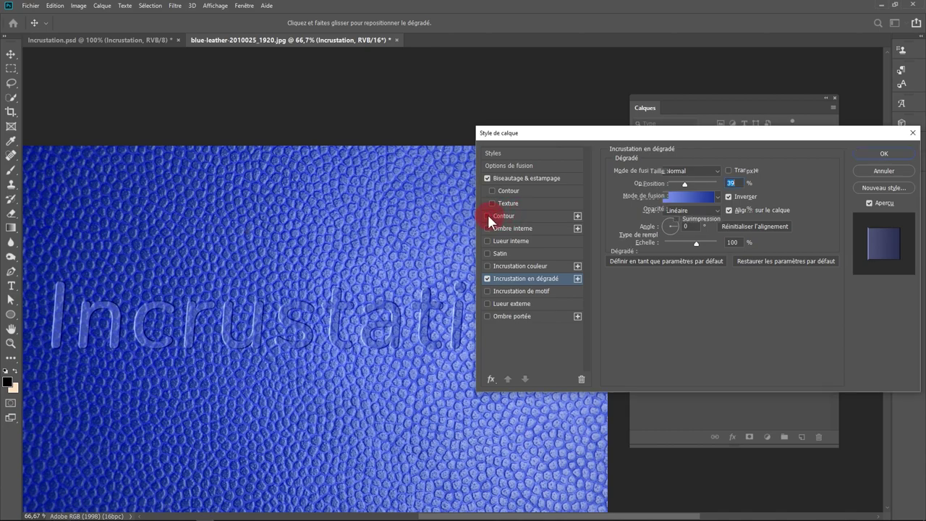
- Add a 5 px outside stroke to the text in Obscurcir mode with a gradient fill
{"action": "left_click", "coordinate": [495, 215]}
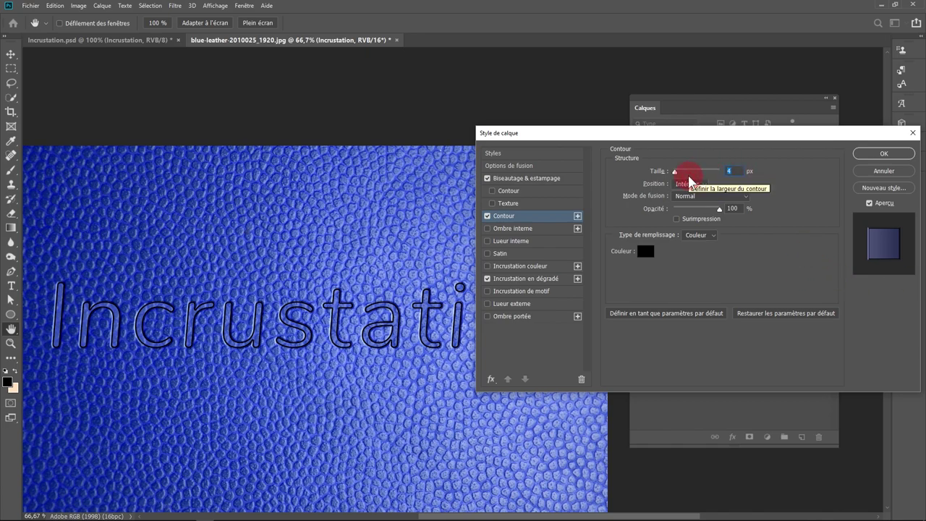
{"action": "left_click_drag", "start_coordinate": [691, 180], "coordinate": [688, 174]}
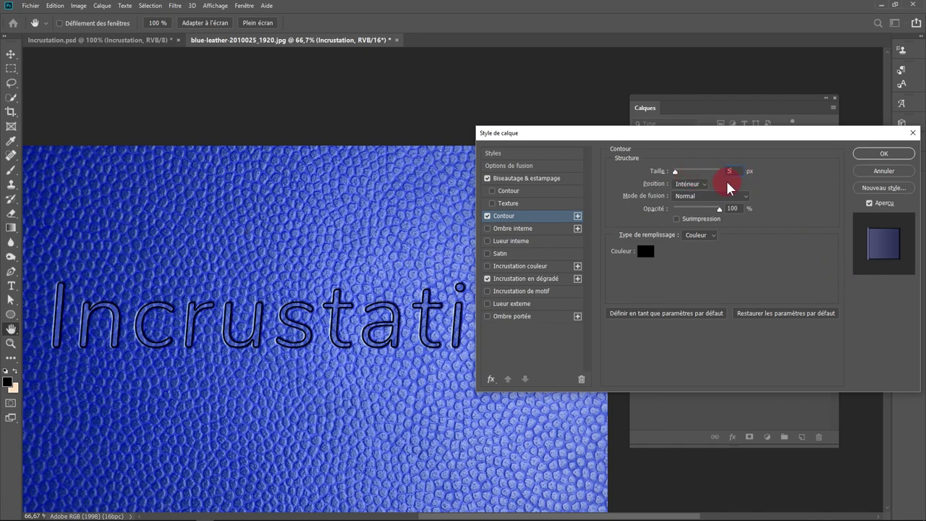
{"action": "left_click", "coordinate": [691, 184]}
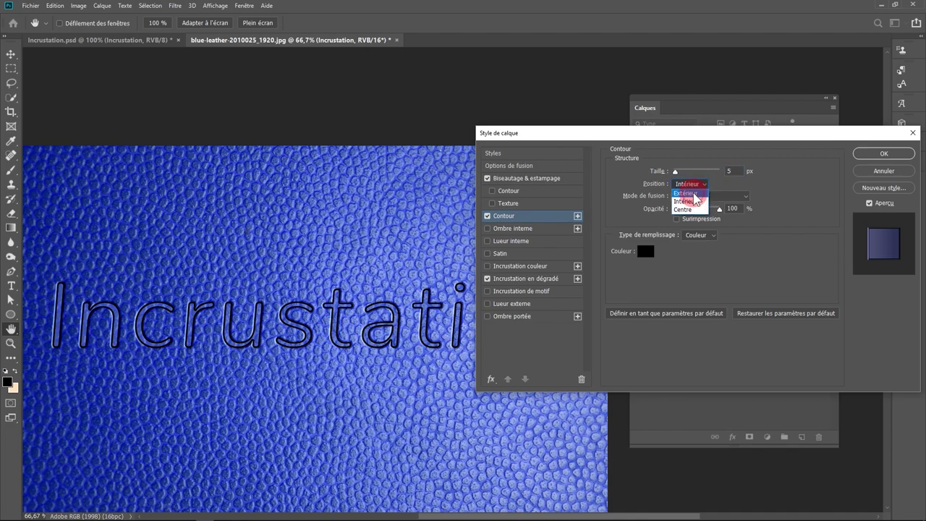
{"action": "left_click", "coordinate": [697, 194]}
{"action": "left_click", "coordinate": [739, 200]}
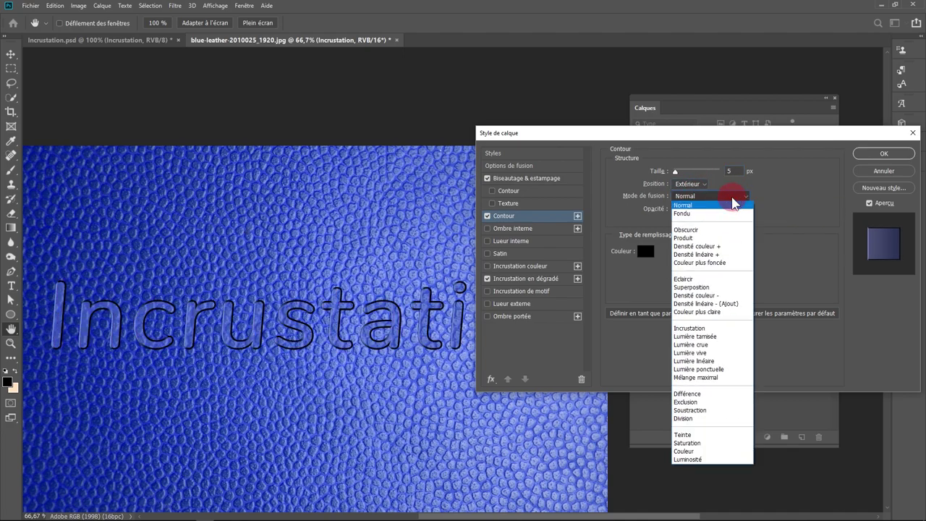
{"action": "left_click", "coordinate": [703, 232]}
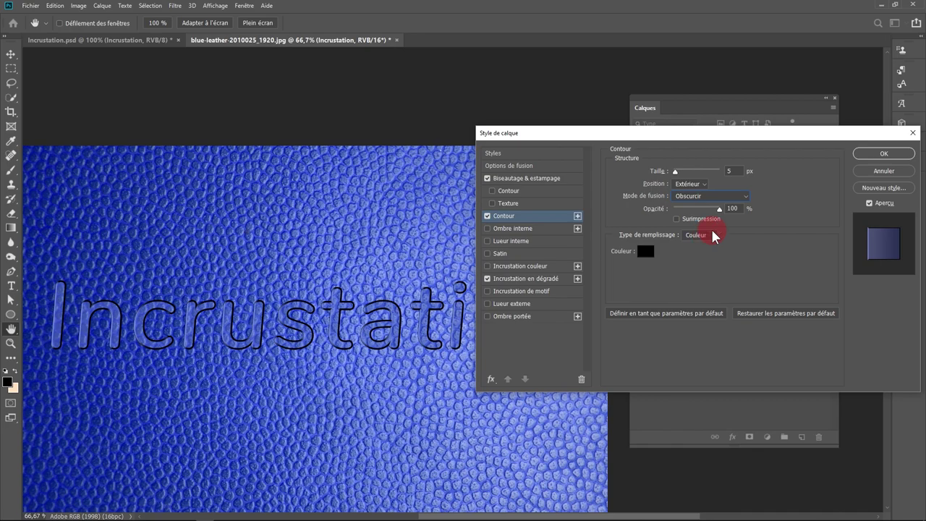
{"action": "left_click", "coordinate": [699, 235]}
{"action": "left_click", "coordinate": [703, 251]}
- Set the stroke gradient stops to leather blue and light blue sampled from the canvas
{"action": "left_click", "coordinate": [579, 354]}
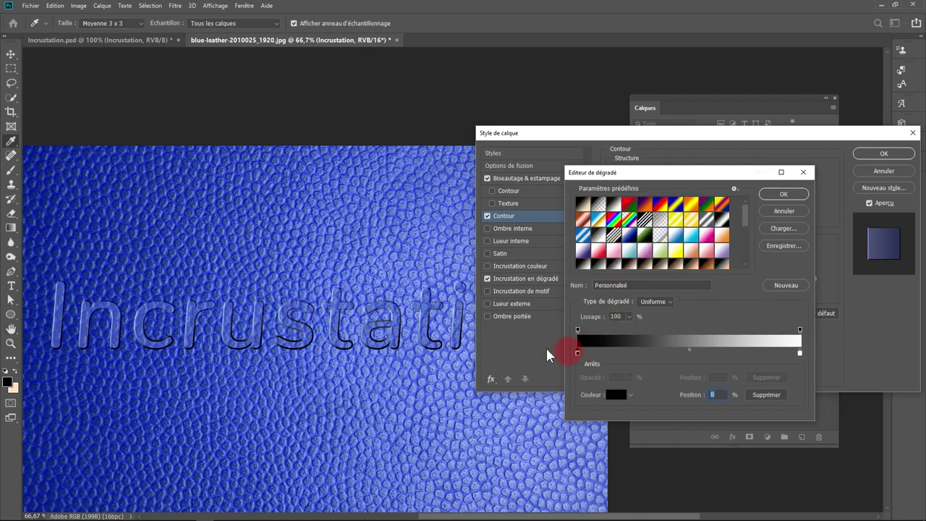
{"action": "left_click", "coordinate": [87, 167]}
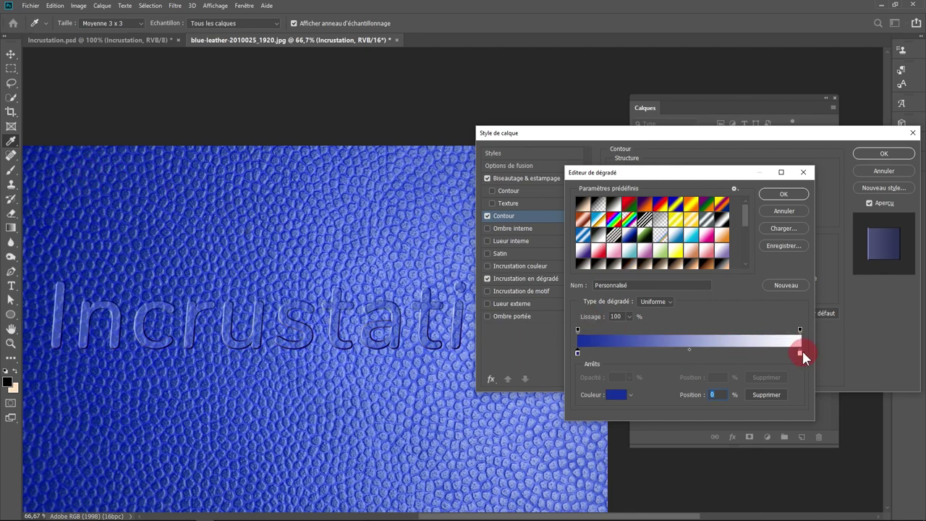
{"action": "left_click", "coordinate": [800, 352]}
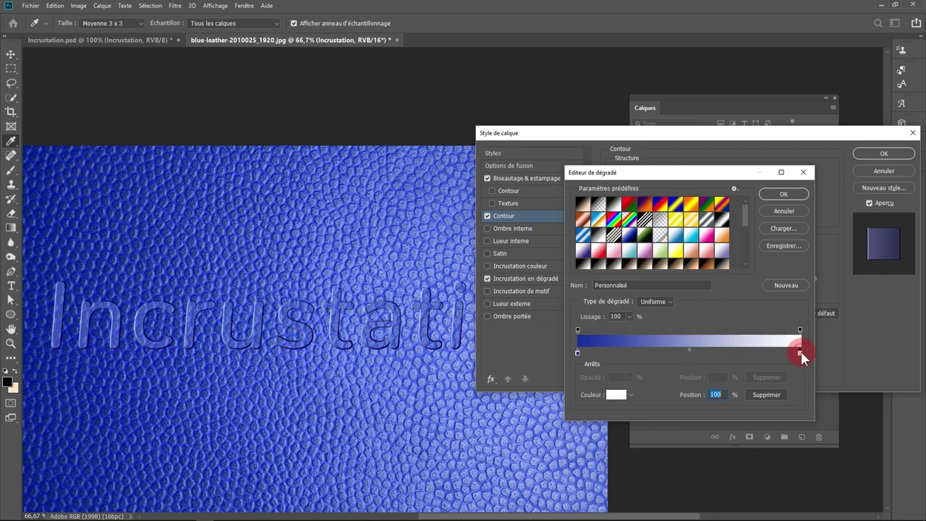
{"action": "left_click", "coordinate": [557, 429]}
{"action": "left_click", "coordinate": [773, 194]}
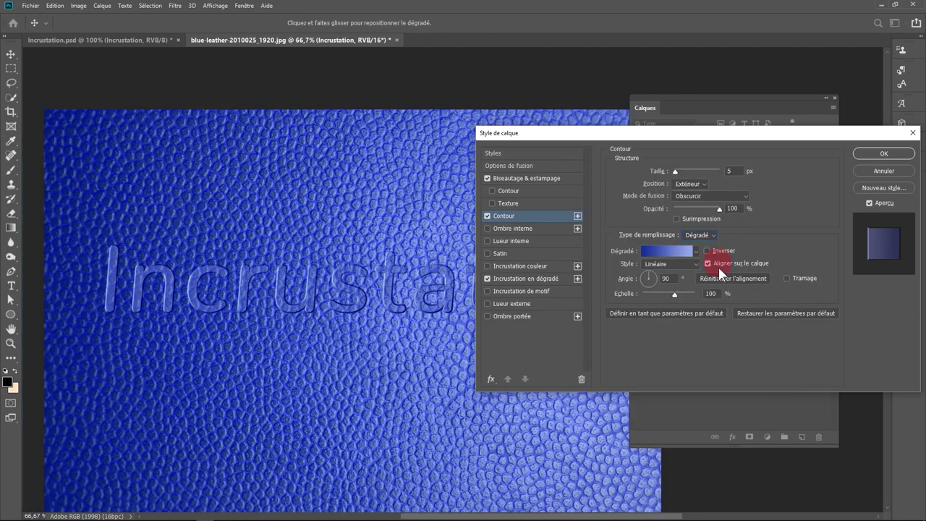
- Set the stroke gradient style to Forme éclatée and thin the stroke to 4 px
{"action": "left_click", "coordinate": [694, 263]}
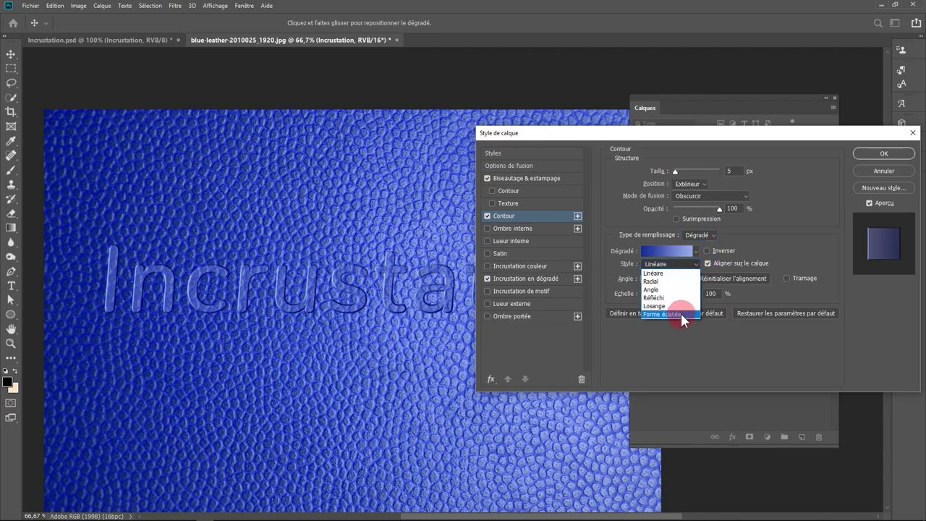
{"action": "left_click", "coordinate": [680, 312]}
{"action": "left_click", "coordinate": [283, 302], "text": "ctrl"}
{"action": "left_click", "coordinate": [262, 304], "text": "ctrl"}
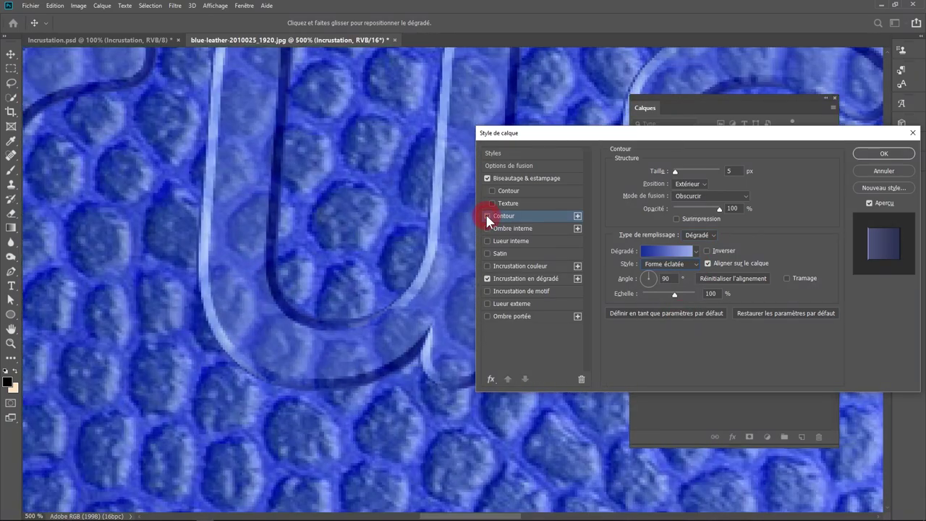
{"action": "left_click_drag", "start_coordinate": [676, 172], "coordinate": [675, 173]}
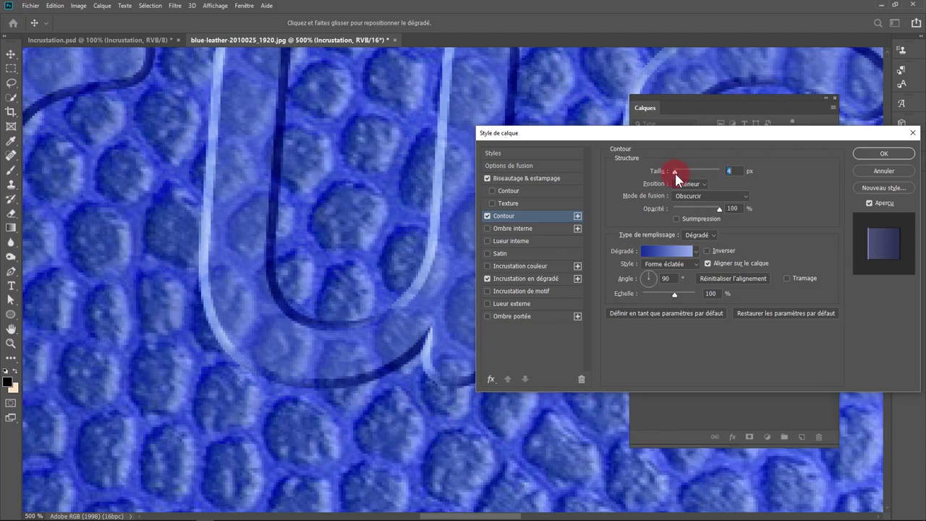
- Review the stroke gradient's opacity stop and return the view to 100%
{"action": "left_click", "coordinate": [670, 251]}
{"action": "left_click", "coordinate": [578, 330]}
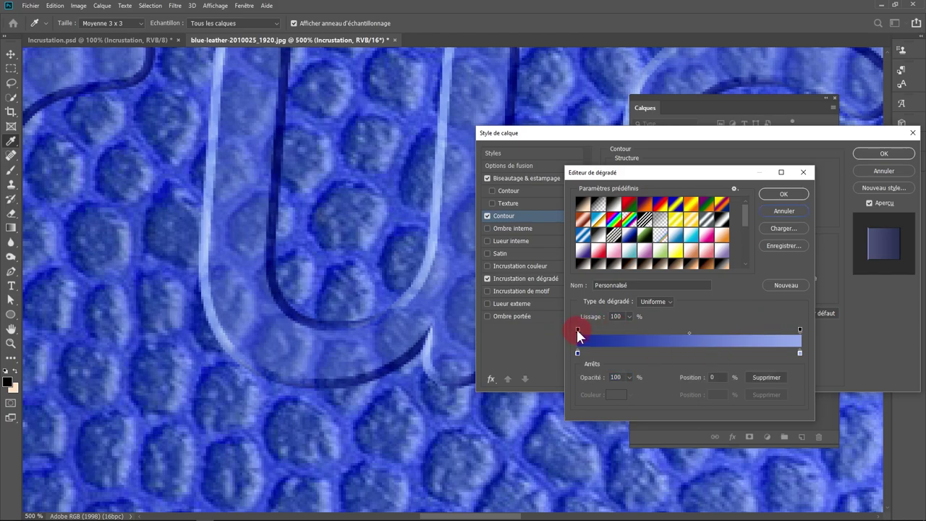
{"action": "left_click", "coordinate": [782, 217]}
{"action": "key", "text": "ctrl+1"}
{"action": "left_click", "coordinate": [337, 289]}
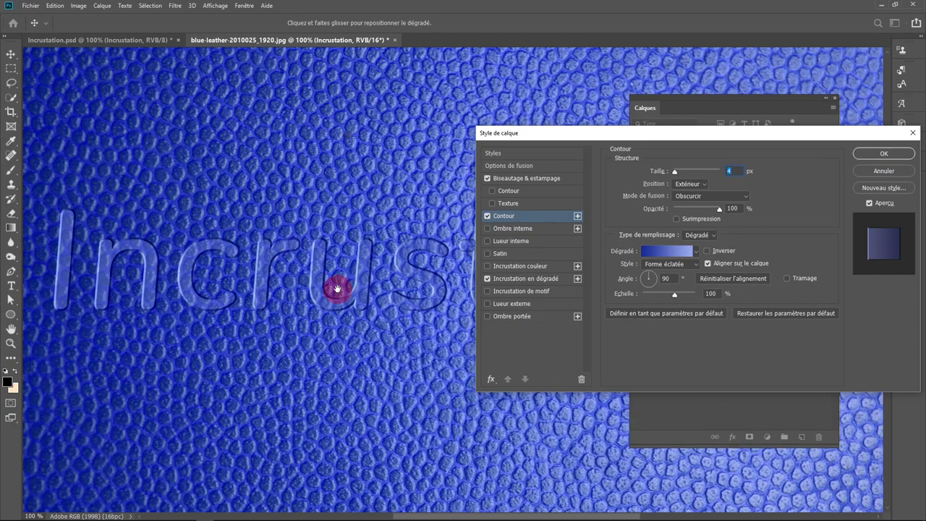
{"action": "left_click_drag", "start_coordinate": [337, 289], "coordinate": [343, 291]}
- Add an inner shadow to the text using a dark blue sampled from the leather
{"action": "left_click", "coordinate": [467, 299]}
{"action": "left_click", "coordinate": [513, 228]}
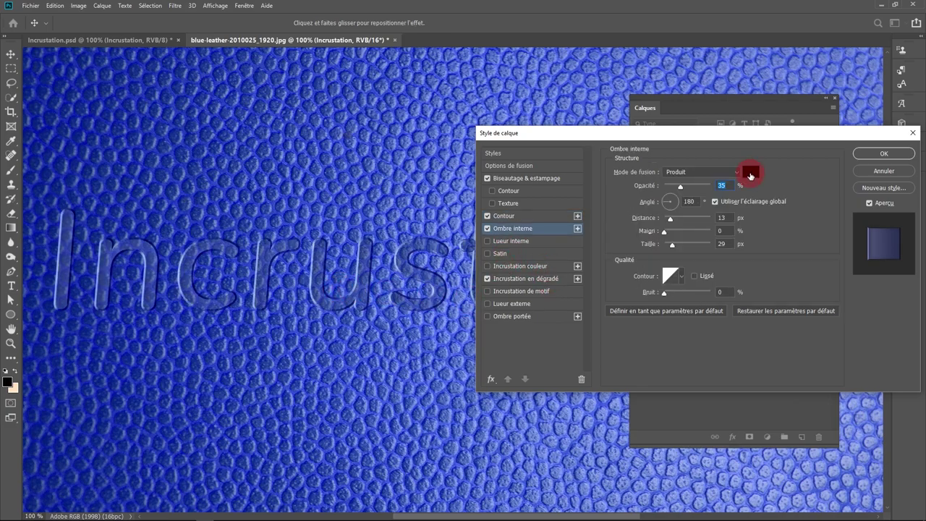
{"action": "left_click", "coordinate": [749, 173]}
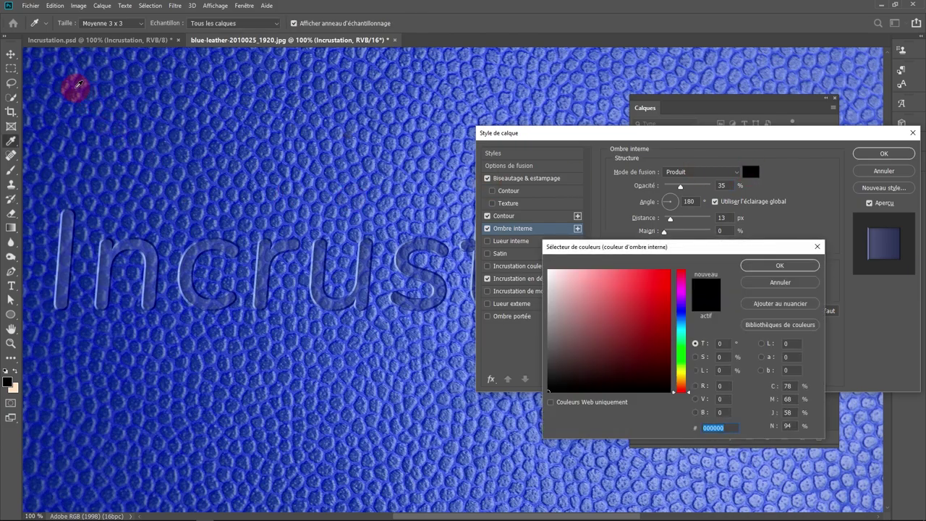
{"action": "left_click", "coordinate": [73, 90]}
{"action": "key", "text": "Return"}
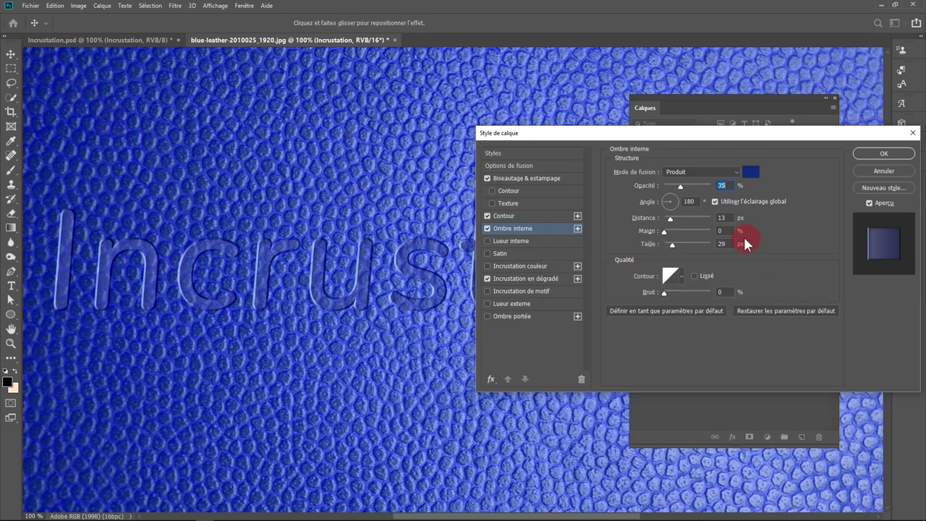
- Set the Produit inner shadow to 49% opacity, 3 px distance and 6 px size, toggling to compare
{"action": "left_click_drag", "start_coordinate": [680, 186], "coordinate": [687, 186]}
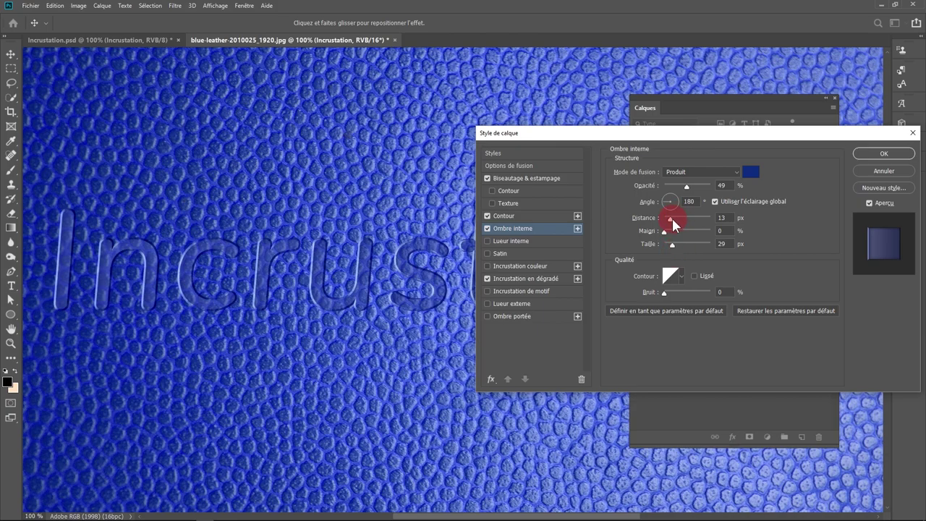
{"action": "left_click_drag", "start_coordinate": [670, 219], "coordinate": [667, 223]}
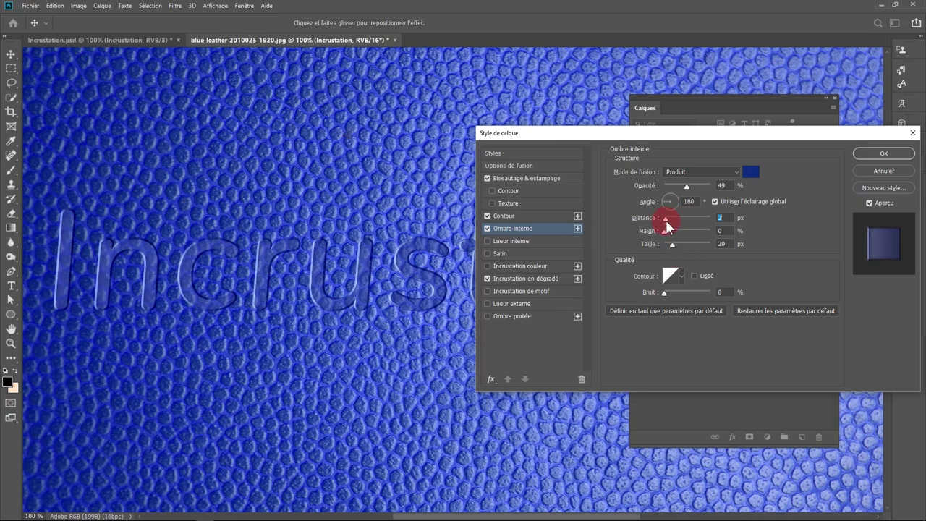
{"action": "left_click", "coordinate": [673, 245]}
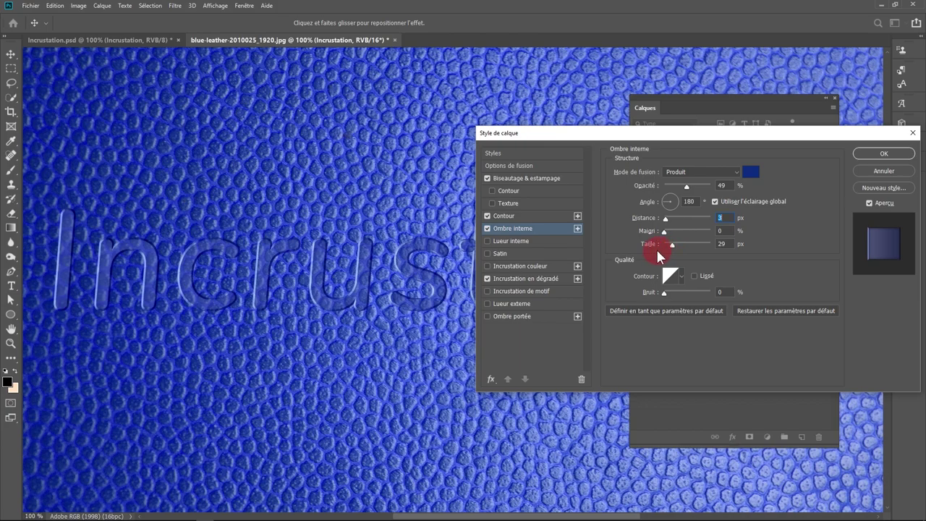
{"action": "left_click_drag", "start_coordinate": [671, 245], "coordinate": [668, 246]}
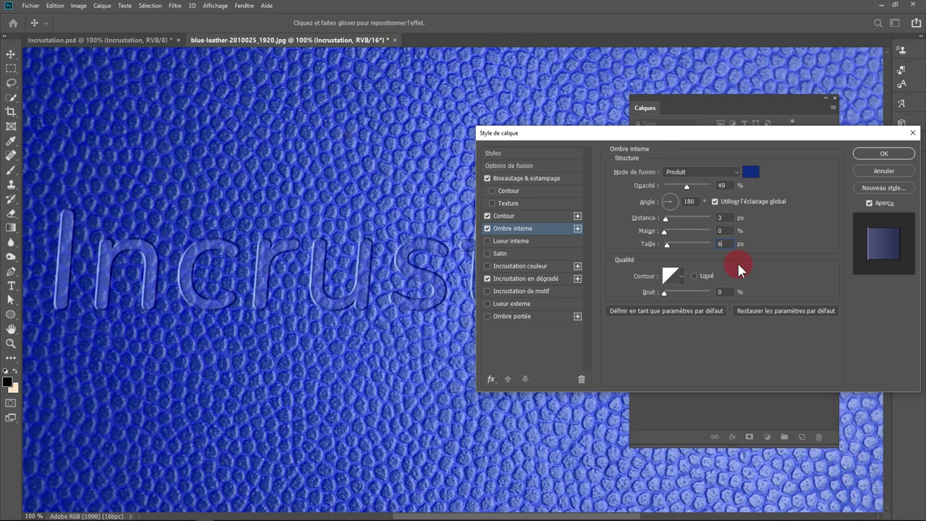
{"action": "left_click", "coordinate": [488, 229]}
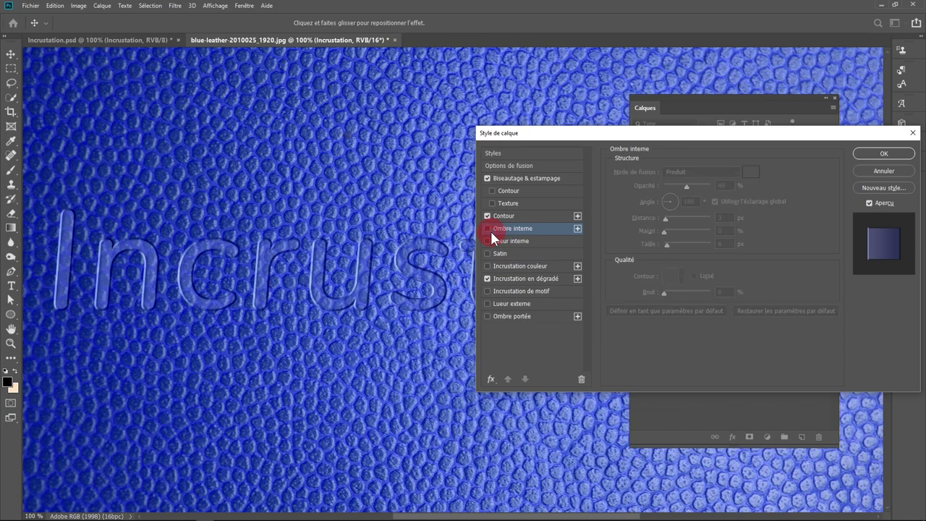
{"action": "left_click", "coordinate": [618, 317]}
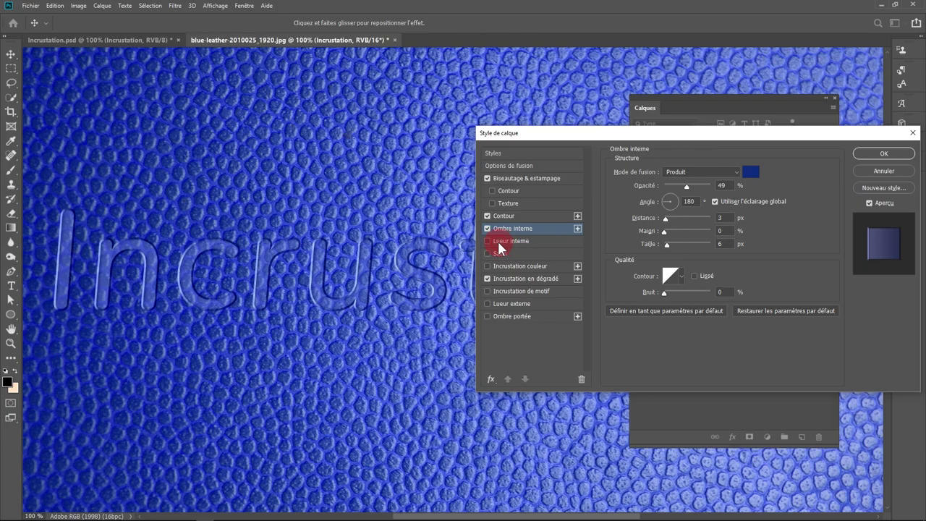
{"action": "left_click", "coordinate": [509, 243]}
- Enable an inner glow in Lumière tamisée mode with a blue sampled from the leather
{"action": "left_click", "coordinate": [760, 356]}
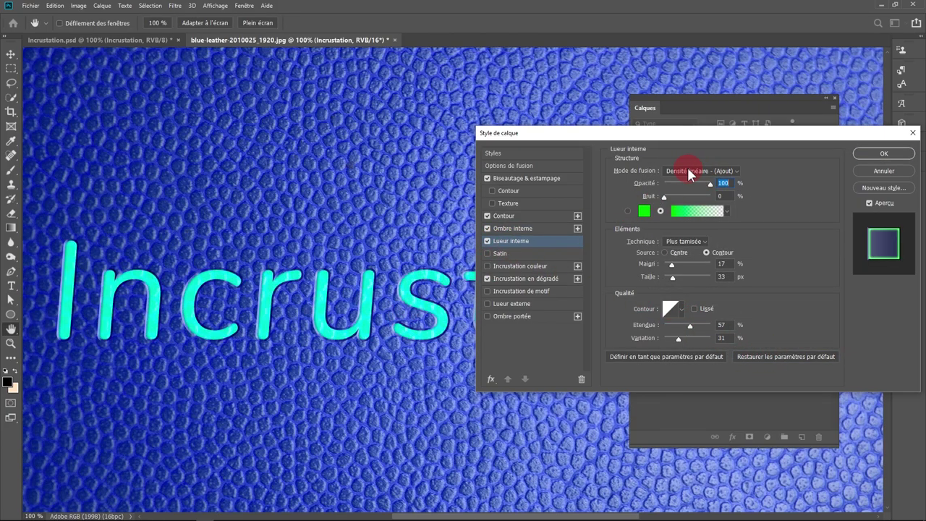
{"action": "left_click", "coordinate": [688, 172]}
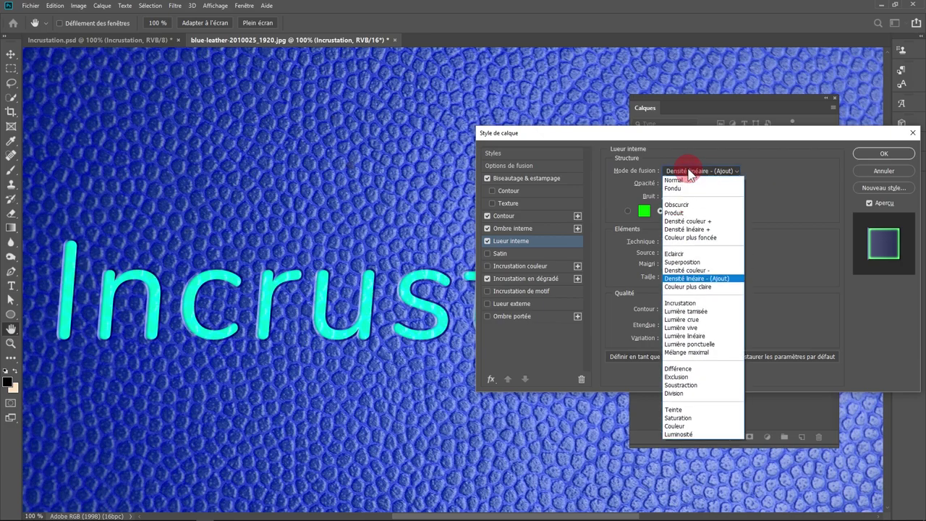
{"action": "left_click", "coordinate": [686, 311]}
{"action": "left_click", "coordinate": [627, 211]}
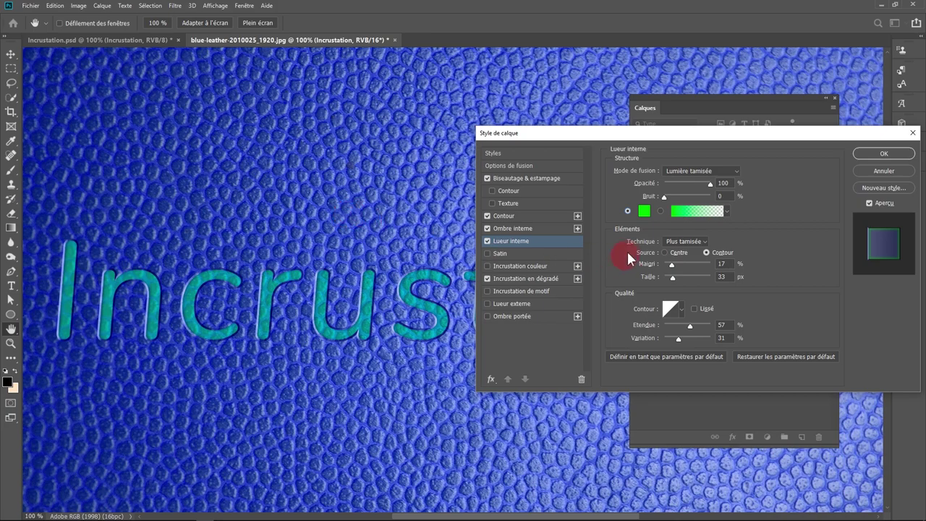
{"action": "left_click", "coordinate": [644, 210]}
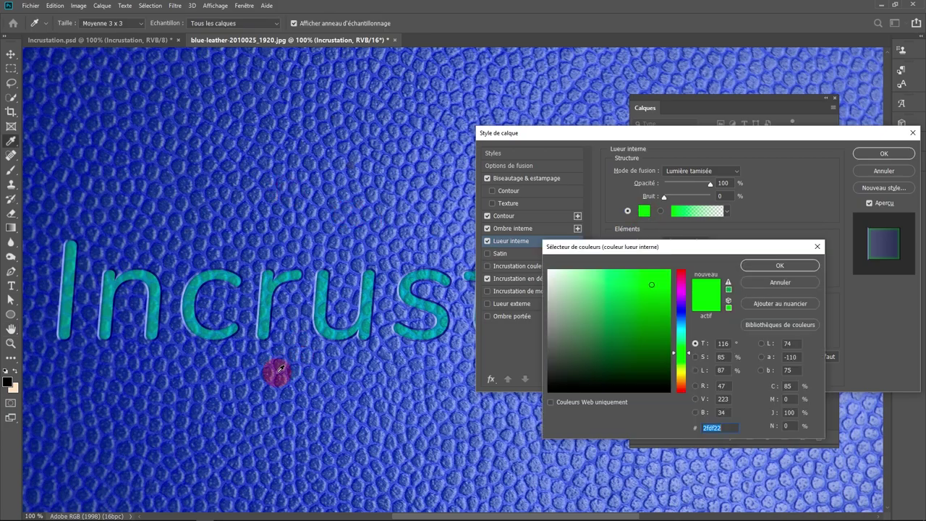
{"action": "scroll", "coordinate": [274, 380], "scroll_direction": "up", "scroll_amount": 3}
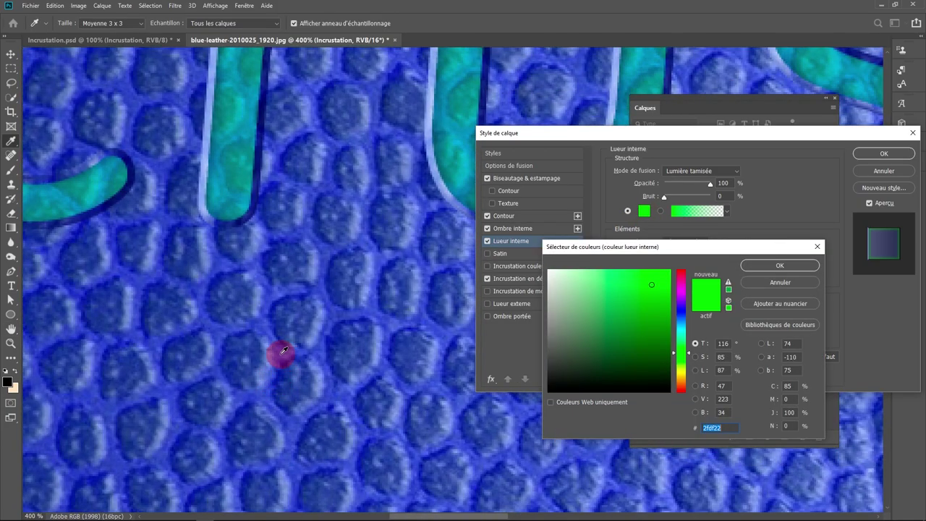
{"action": "left_click", "coordinate": [284, 351]}
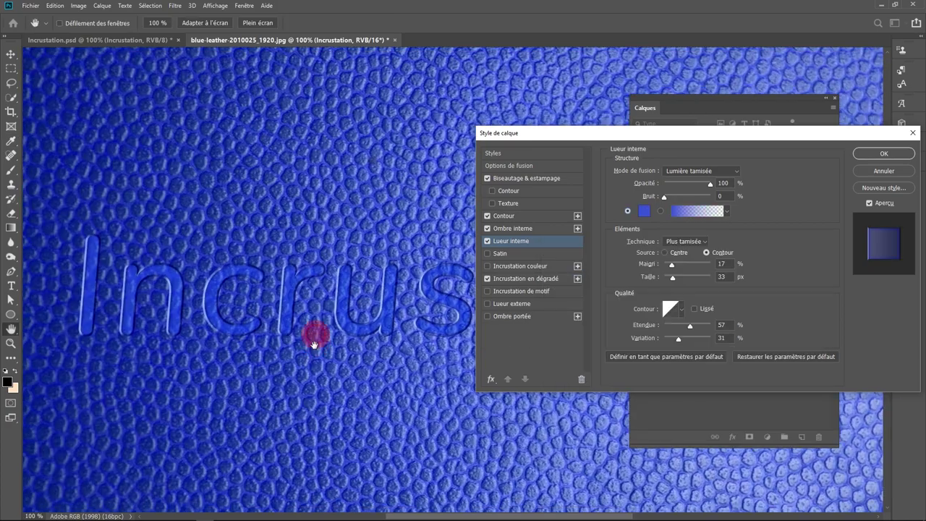
{"action": "key", "text": "Return"}
{"action": "scroll", "coordinate": [314, 335], "scroll_direction": "down", "scroll_amount": 3}
- Switch the inner glow to a gradient with choke 0, size 16 px and range 100%
{"action": "left_click", "coordinate": [697, 211]}
{"action": "left_click", "coordinate": [775, 209]}
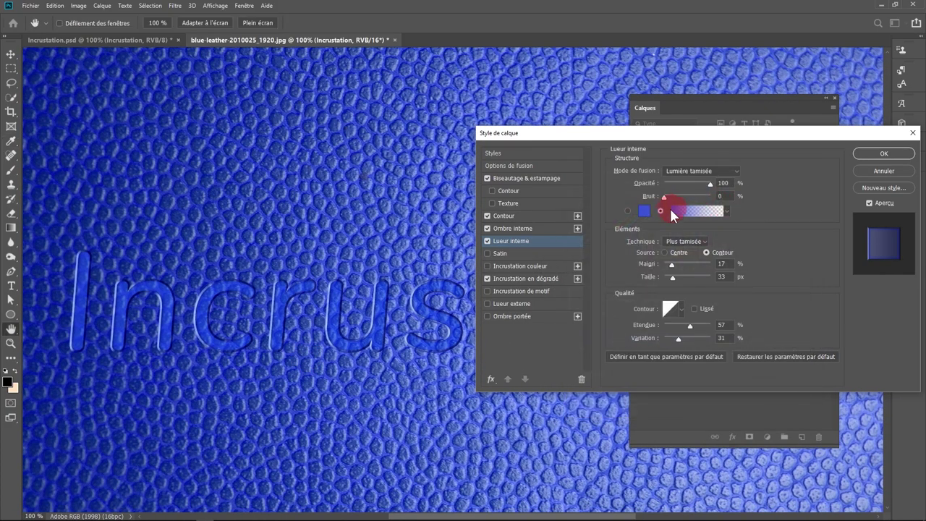
{"action": "left_click", "coordinate": [683, 210]}
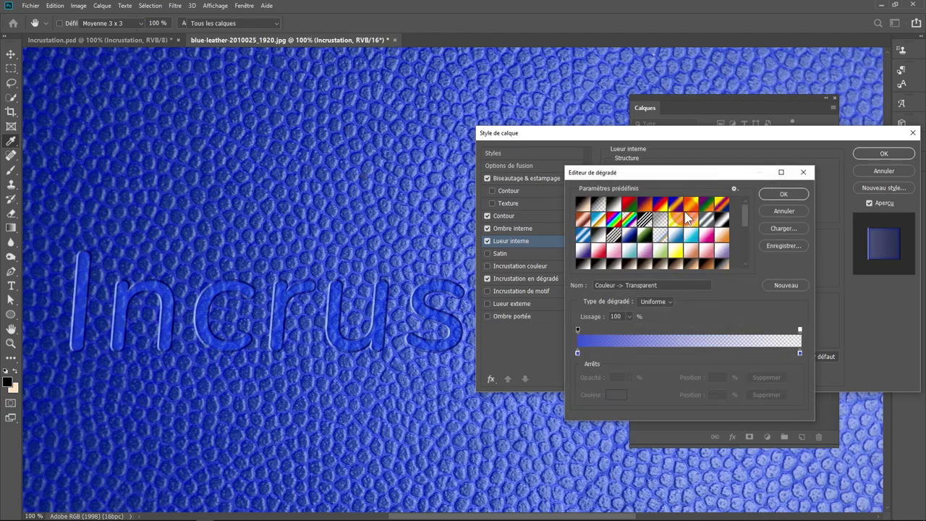
{"action": "key", "text": "Return"}
{"action": "left_click_drag", "start_coordinate": [672, 261], "coordinate": [671, 278]}
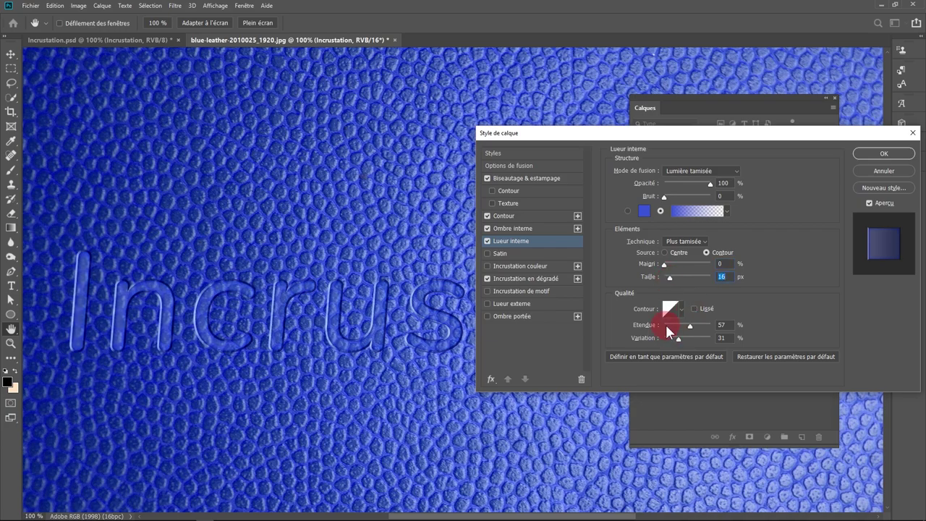
{"action": "left_click_drag", "start_coordinate": [734, 326], "coordinate": [705, 329]}
- Toggle the inner glow off and on to compare the engraved lettering
{"action": "left_click", "coordinate": [488, 241]}
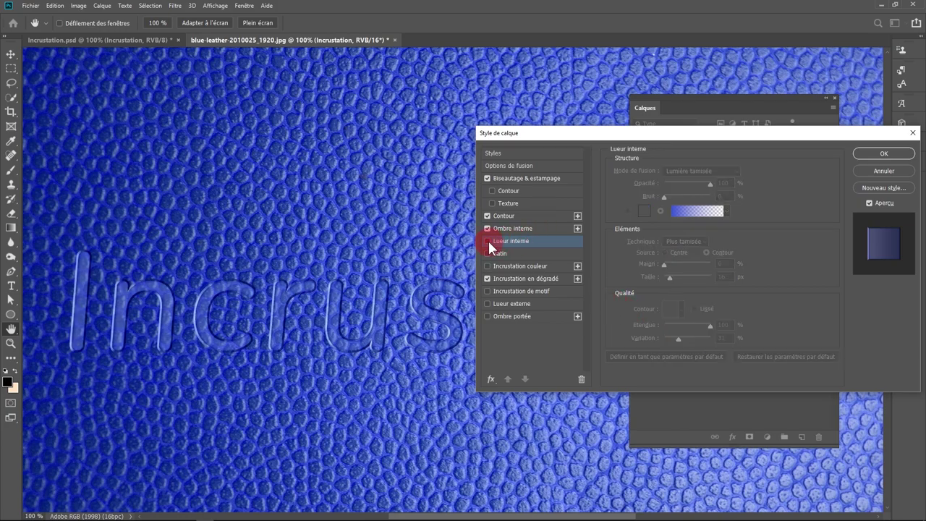
{"action": "left_click", "coordinate": [488, 241]}
{"action": "left_click", "coordinate": [488, 241]}
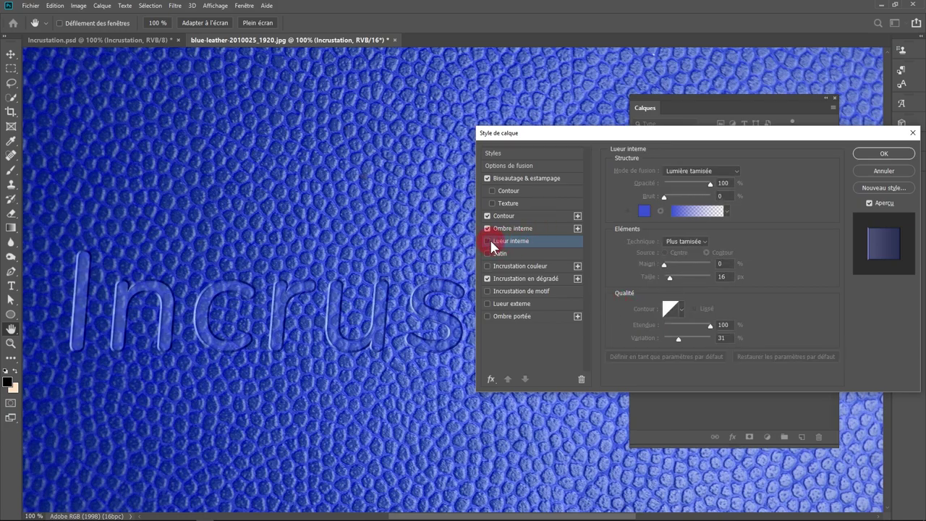
{"action": "left_click", "coordinate": [487, 241]}
{"action": "scroll", "coordinate": [440, 304], "scroll_direction": "up", "scroll_amount": 2}
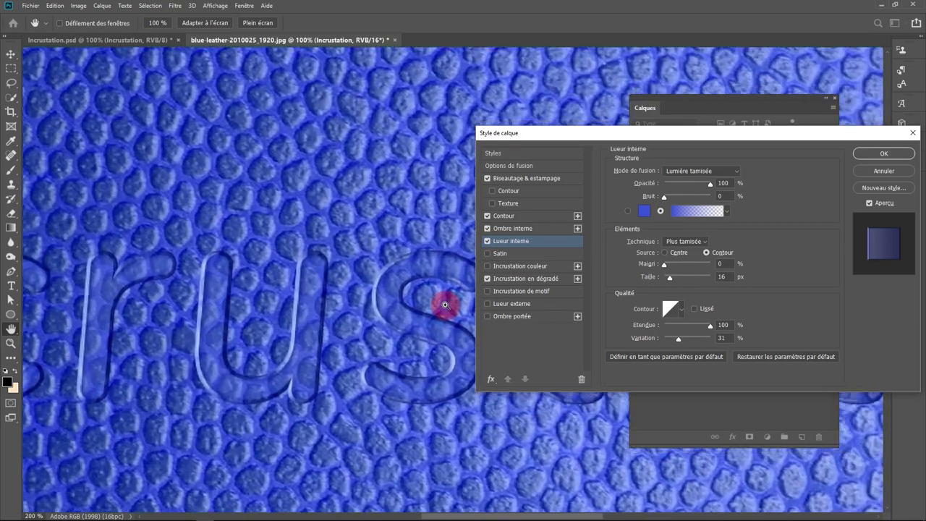
{"action": "scroll", "coordinate": [341, 304], "scroll_direction": "down", "scroll_amount": 2}
{"action": "scroll", "coordinate": [340, 305], "scroll_direction": "down", "scroll_amount": 2}
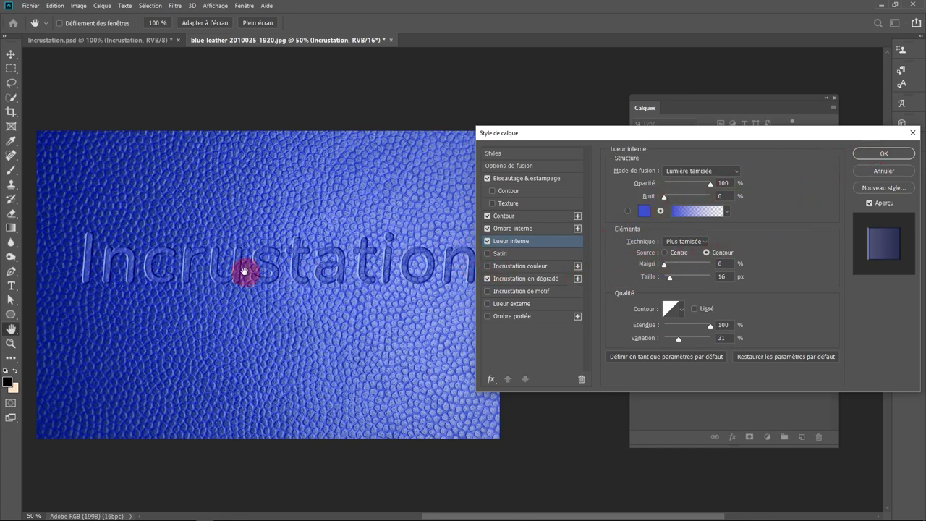
{"action": "scroll", "coordinate": [243, 269], "scroll_direction": "up", "scroll_amount": 1}
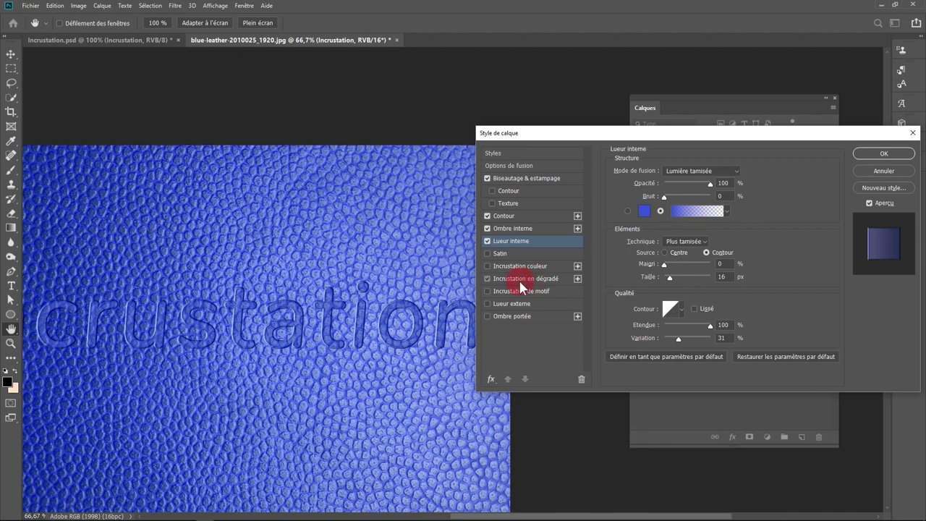
- Lower the gradient overlay opacity, trying 26% and then 40%
{"action": "left_click", "coordinate": [519, 280]}
{"action": "mouse_move", "coordinate": [682, 184]}
{"action": "left_mouse_down"}
{"action": "mouse_move", "coordinate": [671, 188]}
{"action": "mouse_move", "coordinate": [697, 177]}
{"action": "left_mouse_up"}
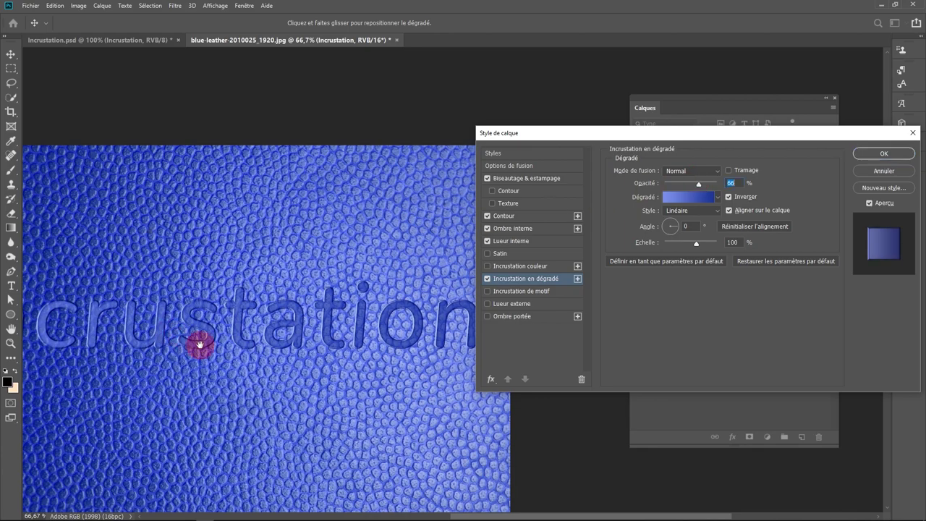
{"action": "mouse_move", "coordinate": [201, 343]}
{"action": "left_mouse_down"}
{"action": "mouse_move", "coordinate": [321, 387]}
{"action": "mouse_move", "coordinate": [162, 383]}
{"action": "mouse_move", "coordinate": [209, 395]}
{"action": "mouse_move", "coordinate": [324, 326]}
{"action": "mouse_move", "coordinate": [337, 242]}
{"action": "left_mouse_up"}
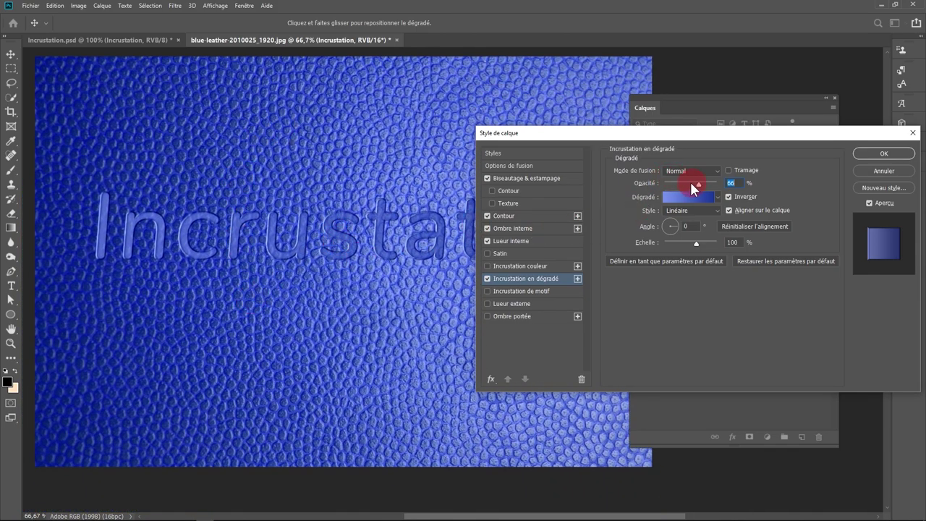
{"action": "left_click_drag", "start_coordinate": [691, 183], "coordinate": [678, 180]}
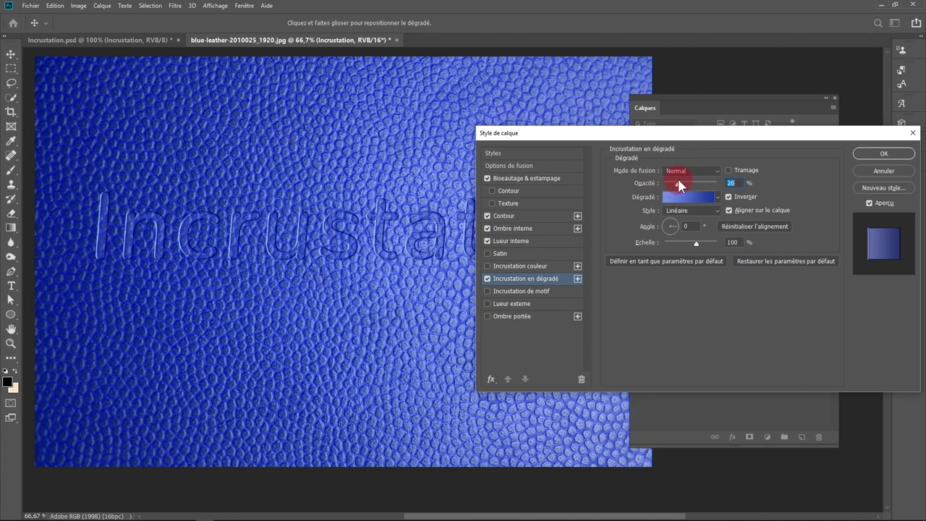
{"action": "left_click_drag", "start_coordinate": [684, 176], "coordinate": [685, 175]}
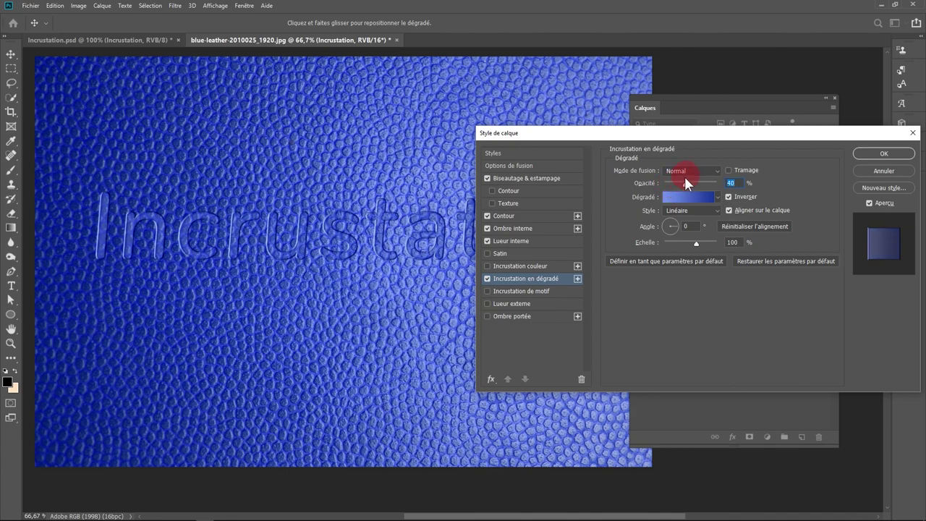
- Reverse the overlay gradient after comparing, and set its opacity to 58%
{"action": "left_click", "coordinate": [728, 198]}
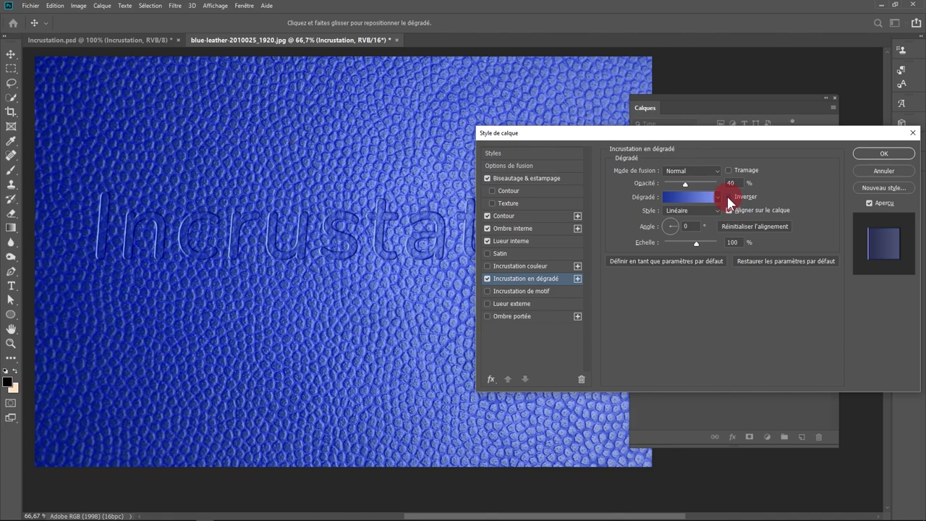
{"action": "left_click", "coordinate": [728, 197]}
{"action": "mouse_move", "coordinate": [699, 135]}
{"action": "left_mouse_down"}
{"action": "mouse_move", "coordinate": [728, 262]}
{"action": "mouse_move", "coordinate": [688, 319]}
{"action": "left_mouse_up"}
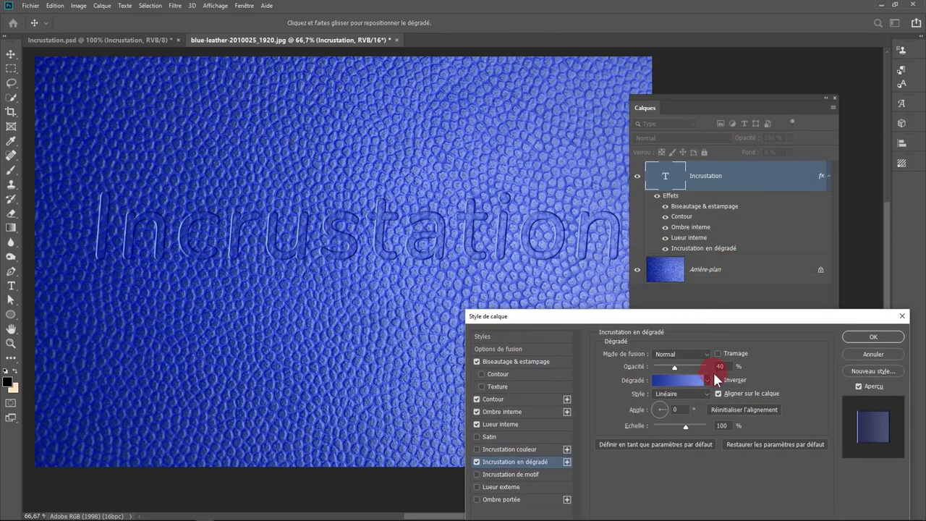
{"action": "left_click", "coordinate": [719, 380]}
{"action": "left_click", "coordinate": [719, 377]}
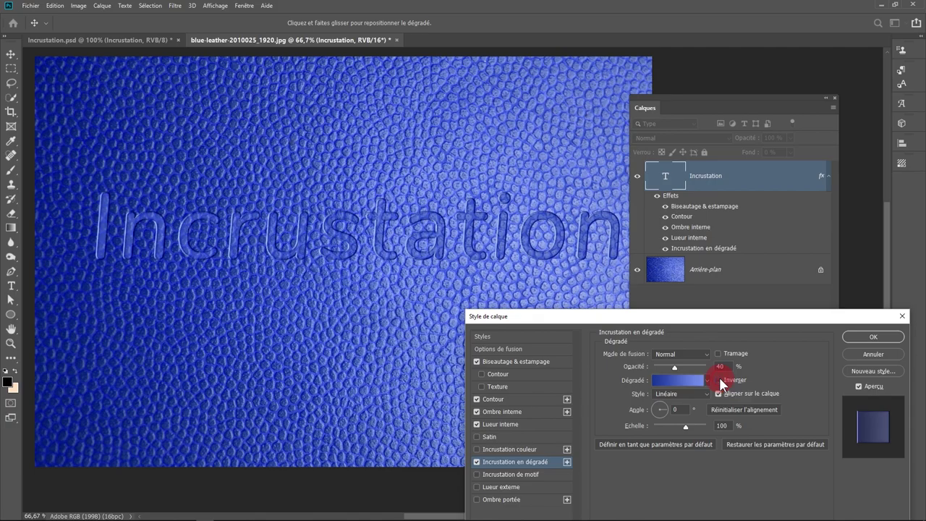
{"action": "left_click_drag", "start_coordinate": [675, 367], "coordinate": [682, 367]}
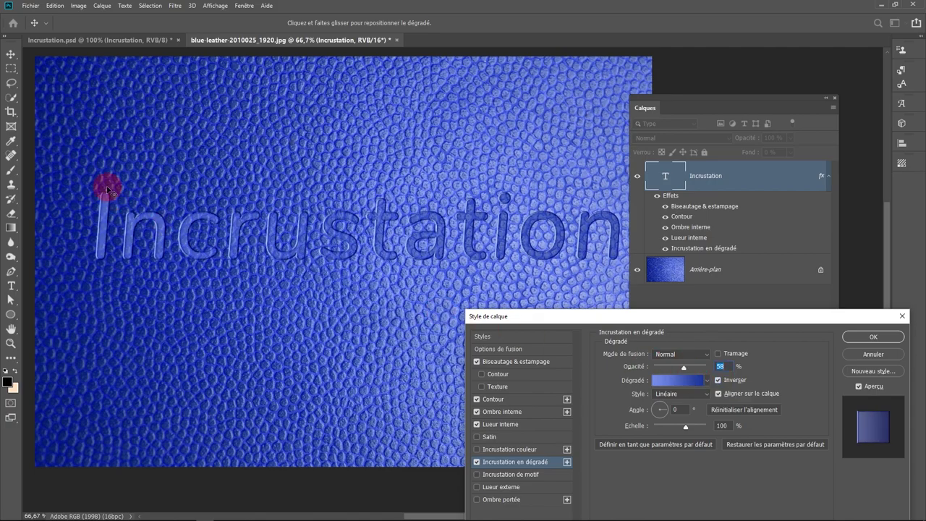
{"action": "scroll", "coordinate": [106, 237], "scroll_direction": "up", "scroll_amount": 1}
{"action": "scroll", "coordinate": [107, 234], "scroll_direction": "up", "scroll_amount": 1}
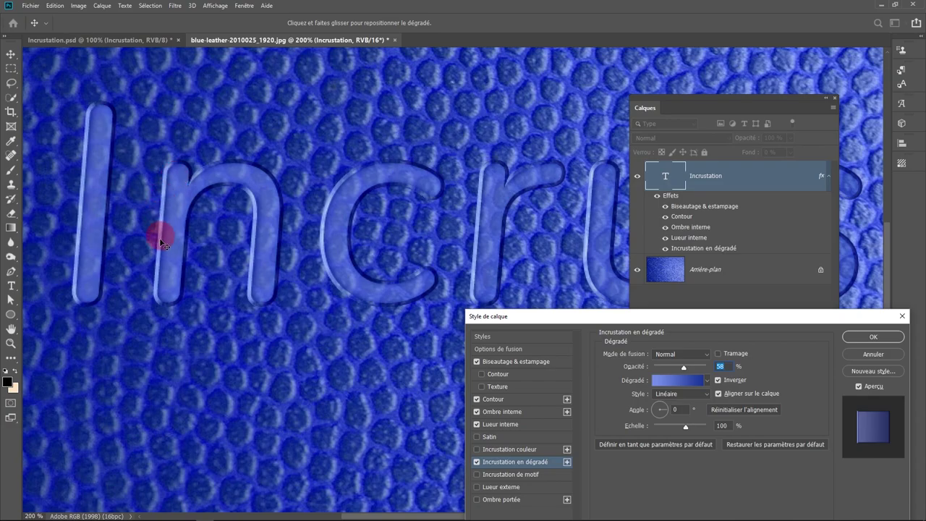
{"action": "scroll", "coordinate": [165, 297], "scroll_direction": "down", "scroll_amount": 1}
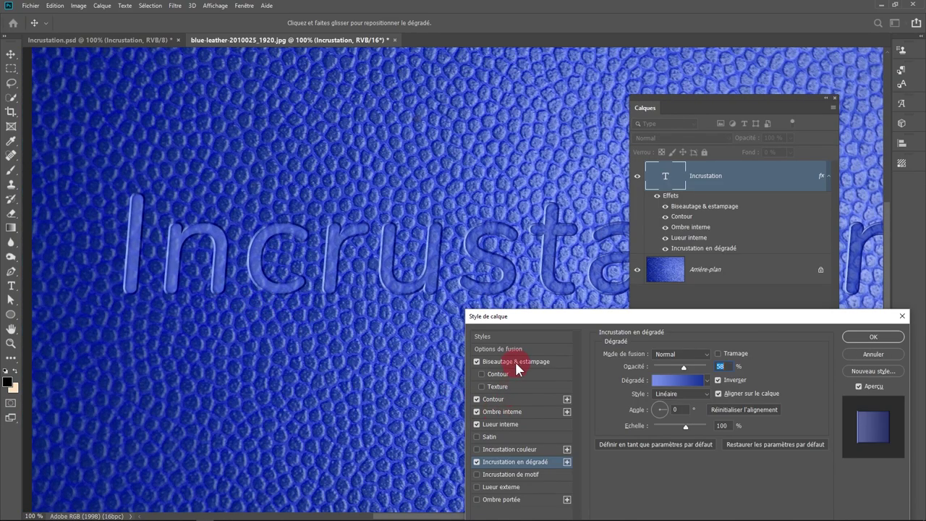
- Set bevel highlight opacity to 79% and shadow opacity to 56%, then reopen the layer style
{"action": "left_click", "coordinate": [515, 359]}
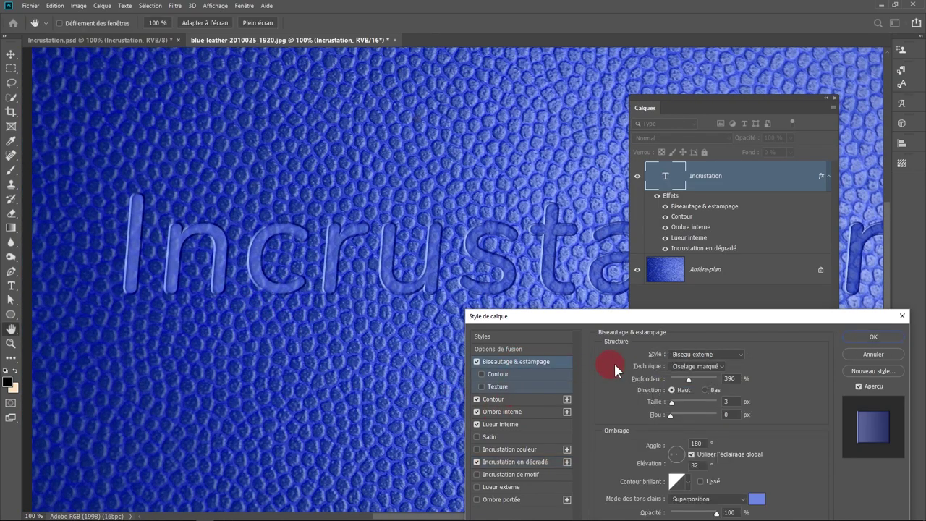
{"action": "left_click_drag", "start_coordinate": [653, 324], "coordinate": [659, 239]}
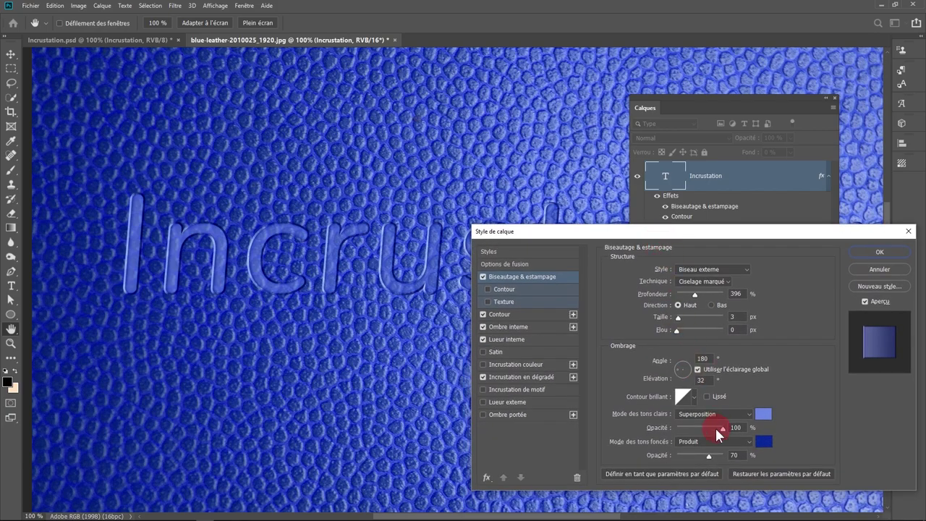
{"action": "left_click_drag", "start_coordinate": [718, 429], "coordinate": [712, 424]}
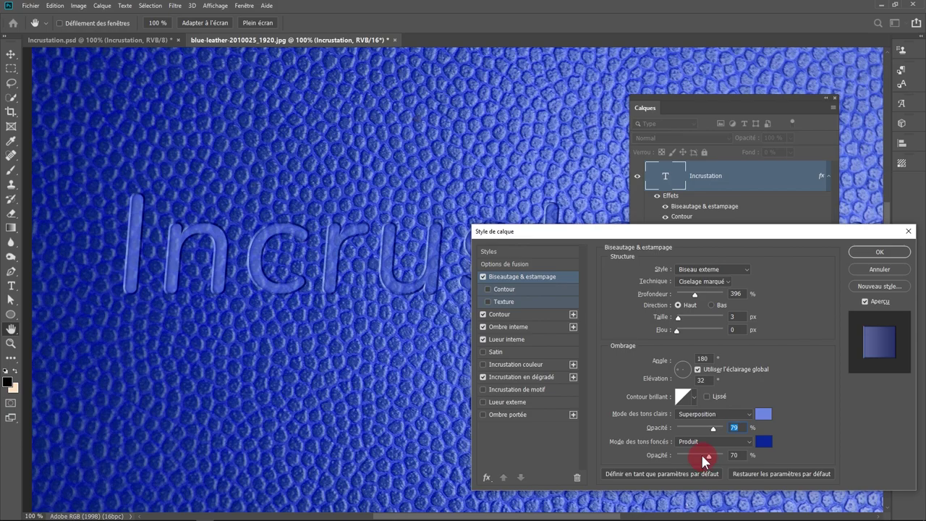
{"action": "left_click_drag", "start_coordinate": [703, 456], "coordinate": [703, 450]}
{"action": "scroll", "coordinate": [364, 388], "scroll_direction": "down", "scroll_amount": 1}
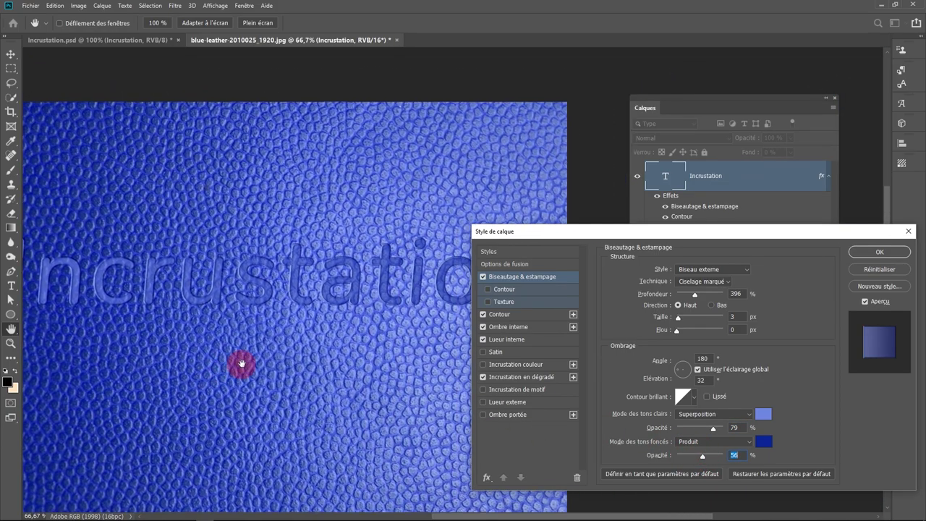
{"action": "left_click", "coordinate": [871, 251]}
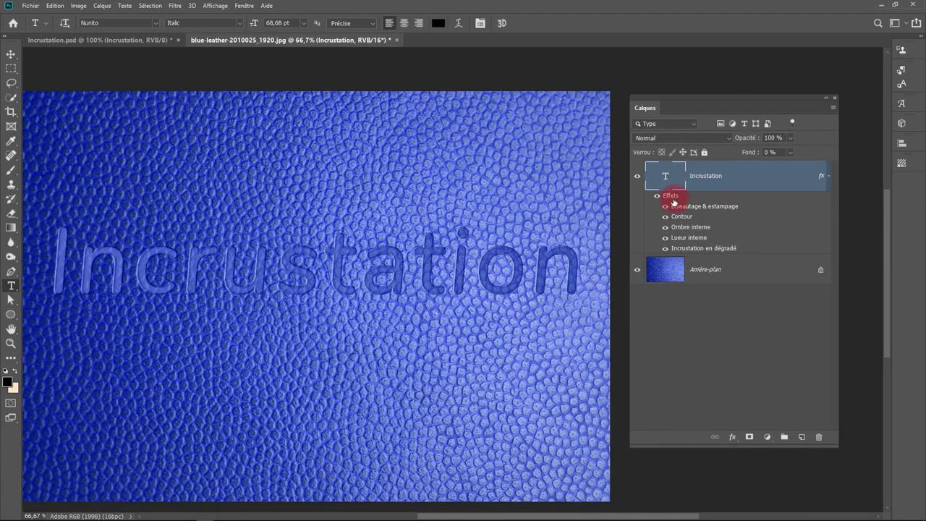
{"action": "double_click", "coordinate": [674, 202]}
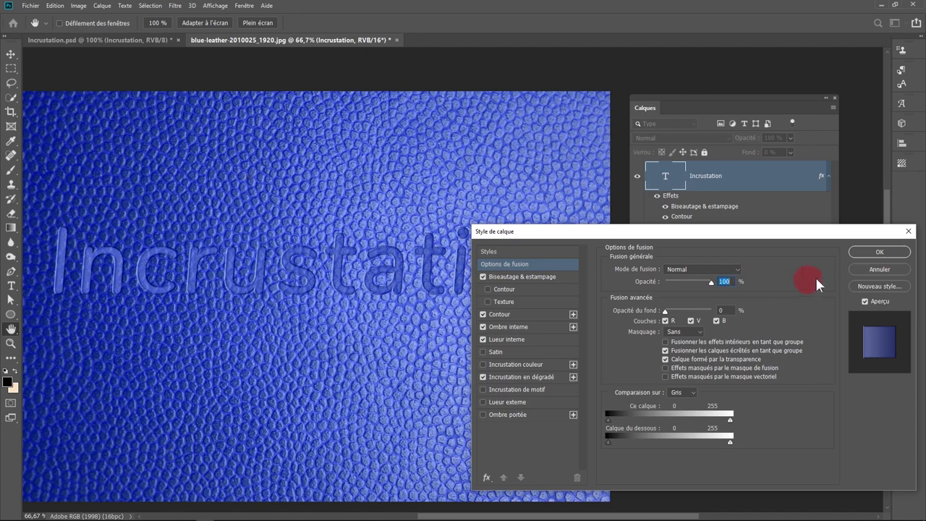
- Save the current effects as the style Incrustation01
{"action": "left_click", "coordinate": [866, 285]}
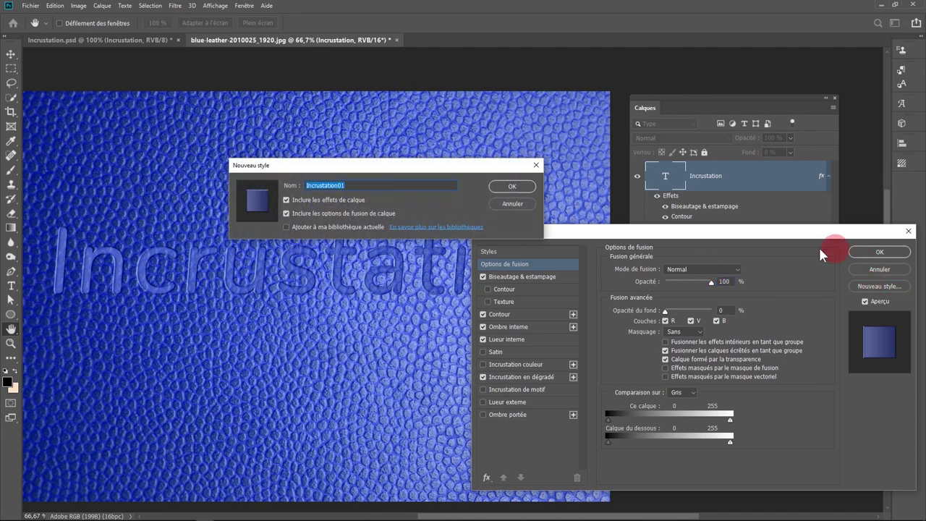
{"action": "left_click", "coordinate": [517, 187]}
{"action": "left_click", "coordinate": [877, 252]}
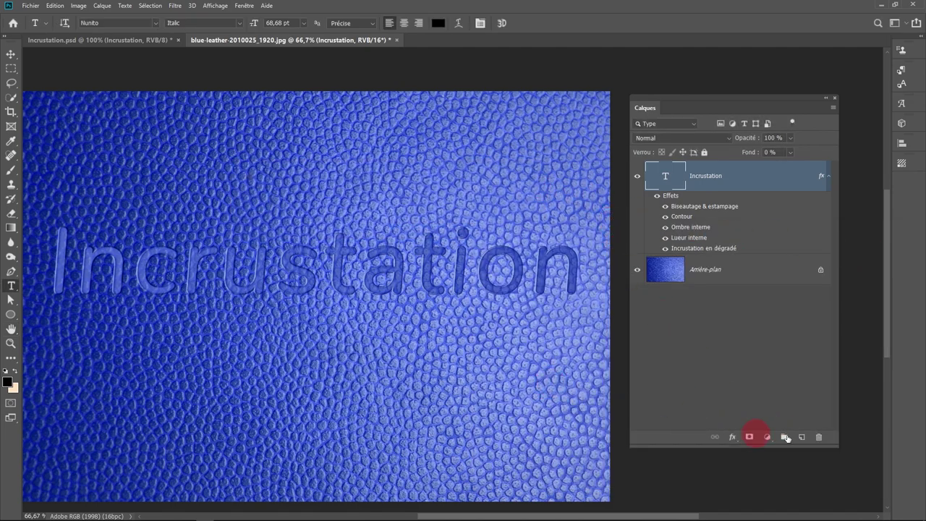
- Paint a looping brush stroke on a new layer and apply the Incrustation01 style
{"action": "left_click", "coordinate": [801, 437]}
{"action": "left_click", "coordinate": [10, 169]}
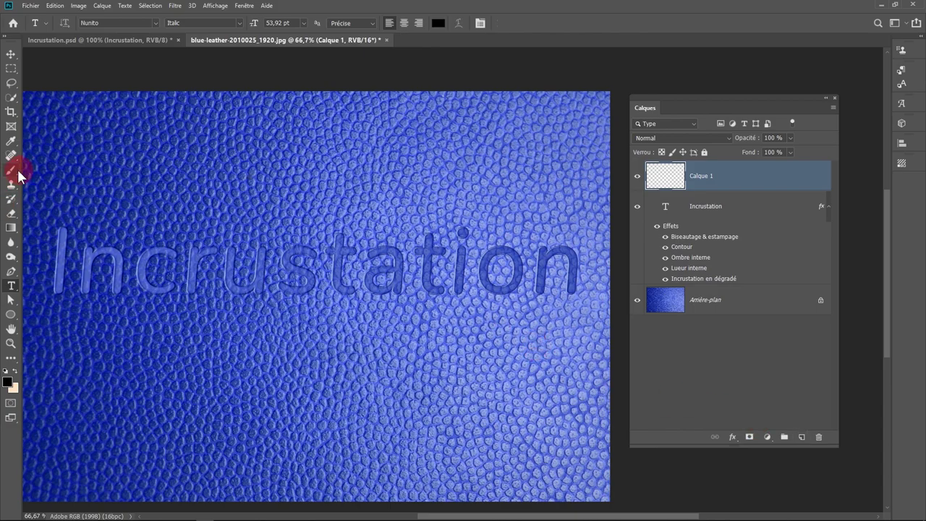
{"action": "mouse_move", "coordinate": [396, 154]}
{"action": "left_mouse_down"}
{"action": "mouse_move", "coordinate": [191, 166]}
{"action": "mouse_move", "coordinate": [416, 334]}
{"action": "left_mouse_up"}
{"action": "left_click", "coordinate": [244, 5]}
{"action": "left_click", "coordinate": [275, 286]}
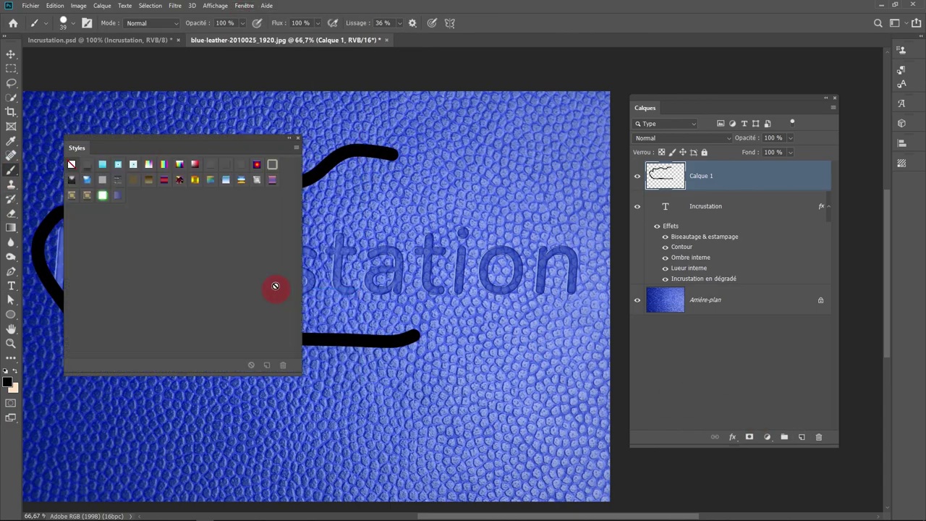
{"action": "left_click_drag", "start_coordinate": [212, 142], "coordinate": [702, 287]}
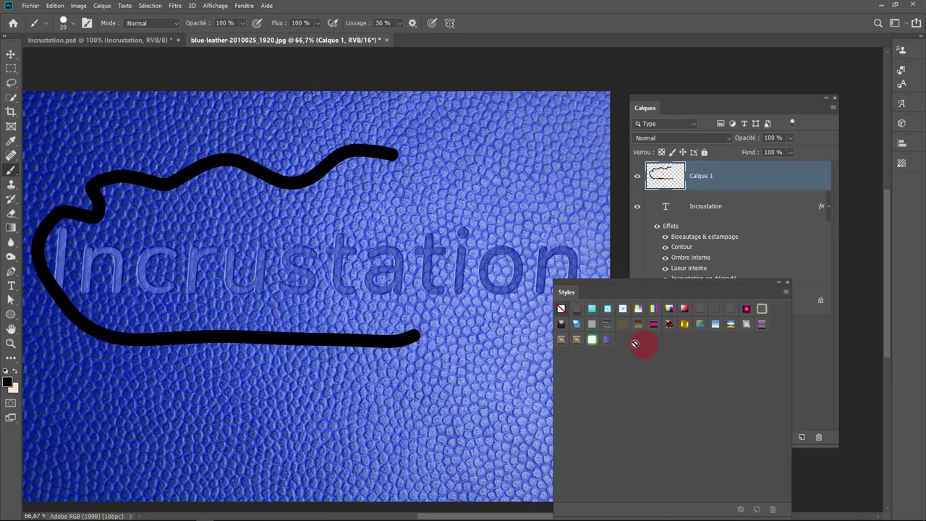
{"action": "left_click", "coordinate": [605, 339]}
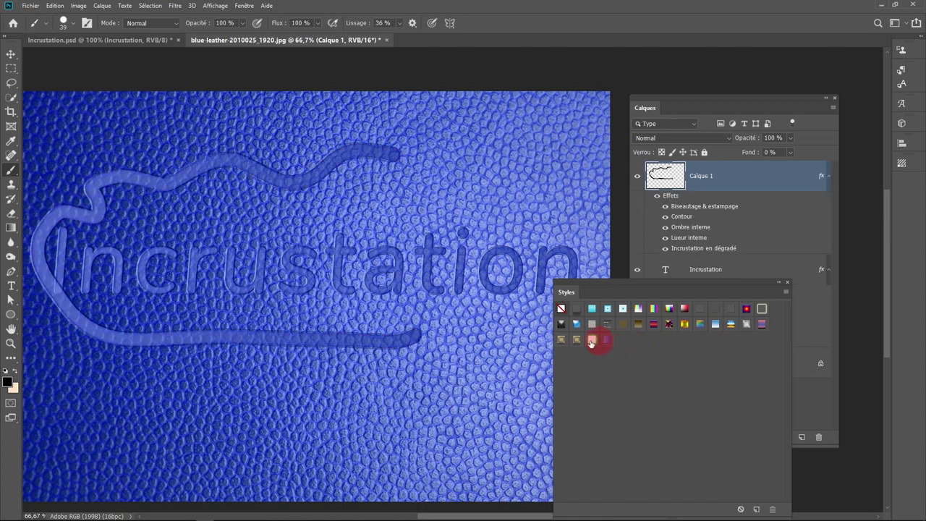
- Nudge the engraved stroke into place around the text and zoom out
{"action": "left_click", "coordinate": [11, 53]}
{"action": "left_click_drag", "start_coordinate": [65, 296], "coordinate": [67, 305]}
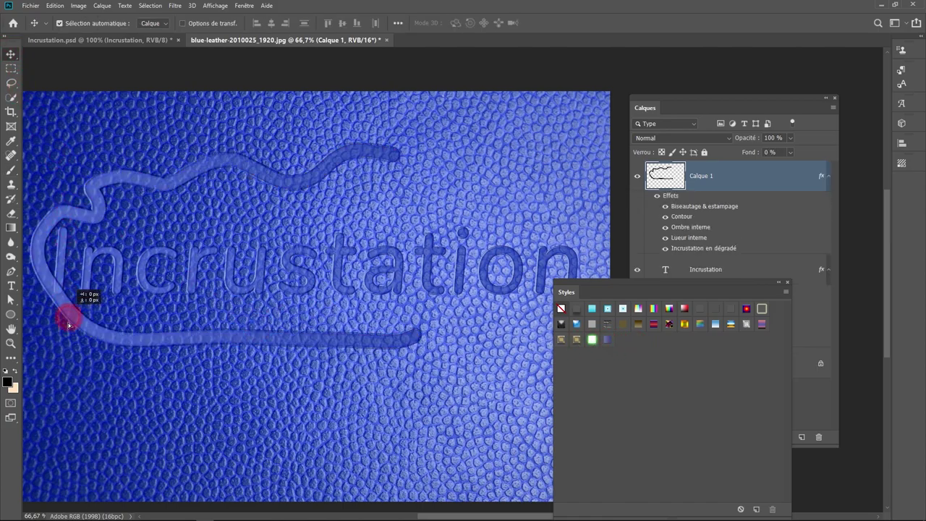
{"action": "key", "text": "ctrl+minus"}
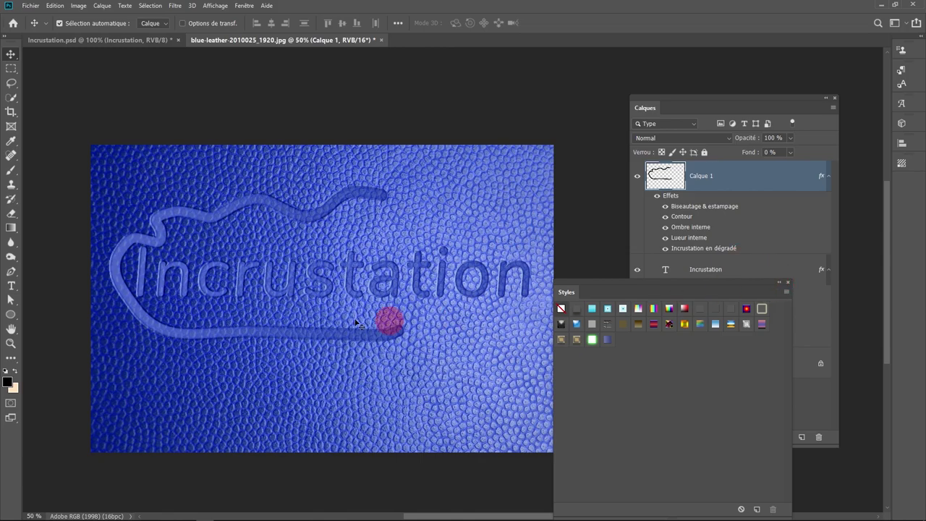
{"action": "left_click", "coordinate": [11, 314]}
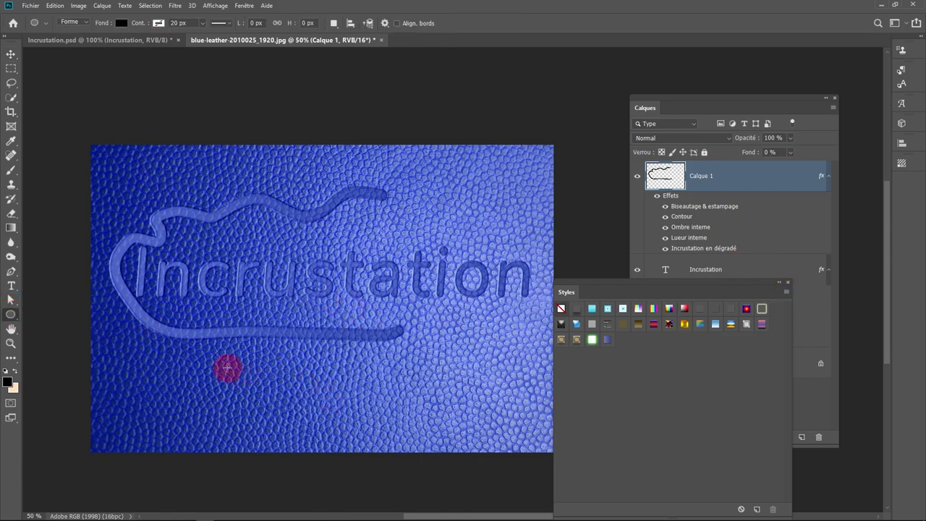
- Draw an 870 × 243 px ellipse below the text and apply the Incrustation01 style
{"action": "left_click_drag", "start_coordinate": [227, 368], "coordinate": [438, 427]}
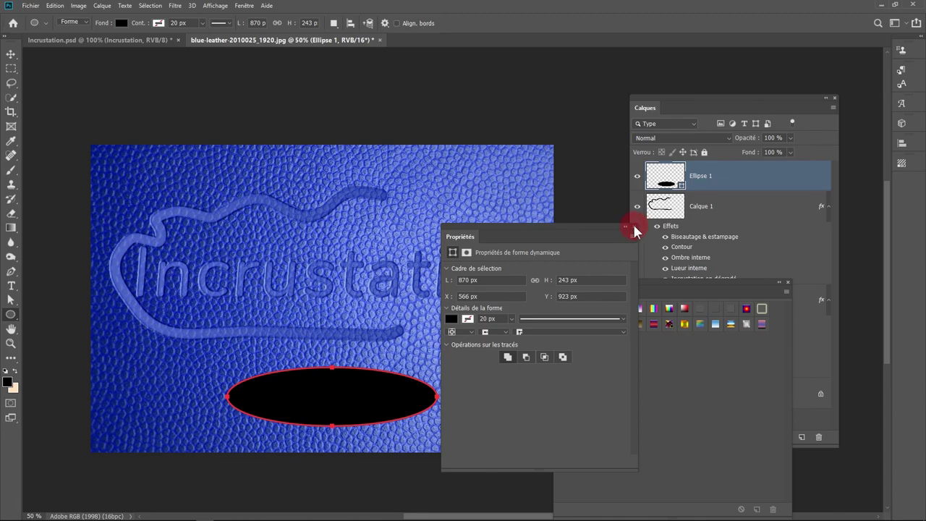
{"action": "left_click", "coordinate": [634, 226]}
{"action": "left_click", "coordinate": [608, 338]}
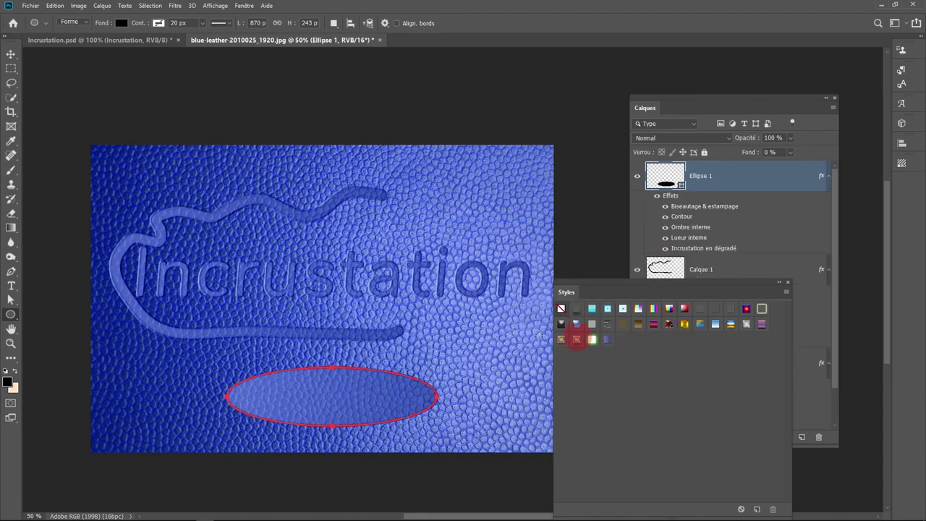
{"action": "left_click", "coordinate": [11, 54]}
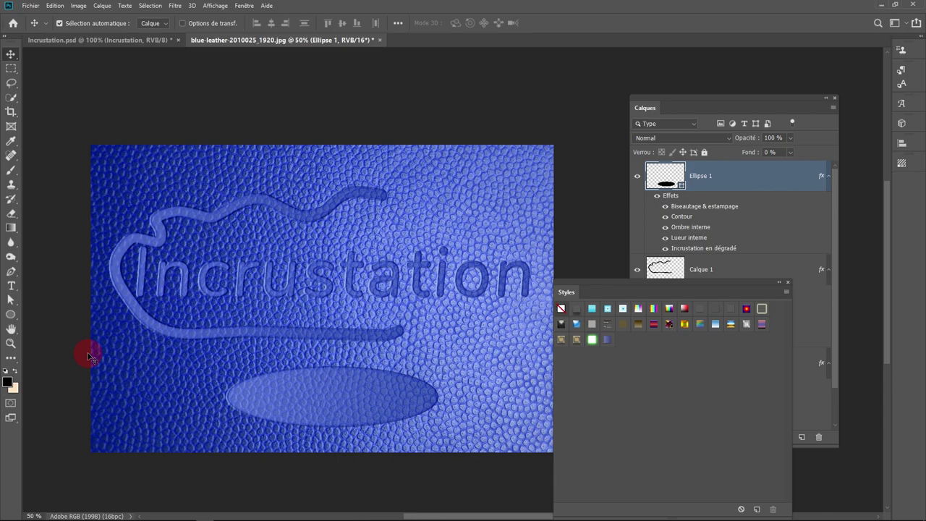
{"action": "scroll", "coordinate": [316, 422], "scroll_direction": "up", "scroll_amount": 2}
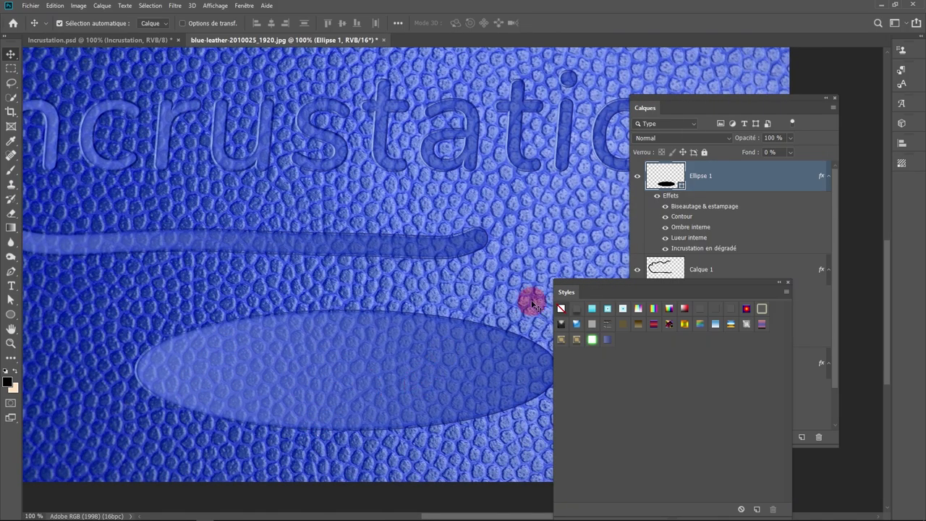
- Reduce Ellipse 1's gradient overlay opacity to 21%, then switch to Incrustation.psd
{"action": "left_click", "coordinate": [690, 249]}
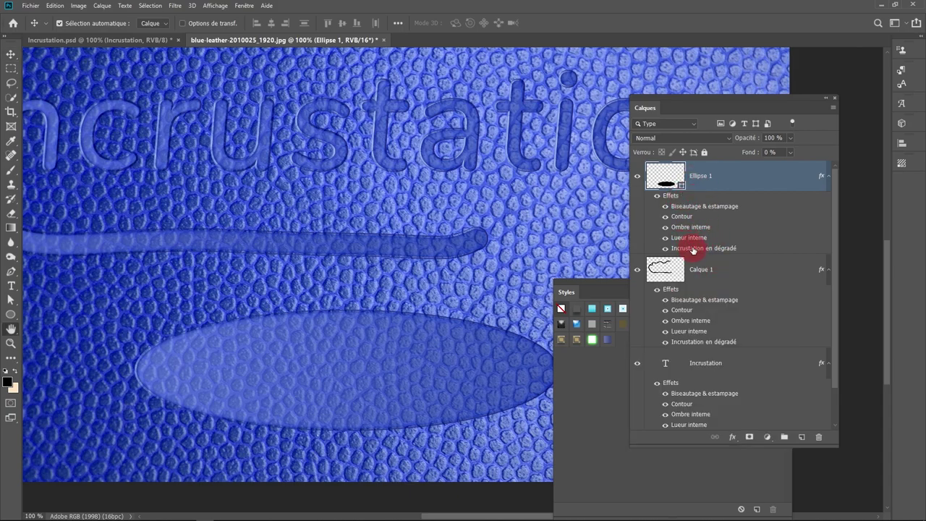
{"action": "double_click", "coordinate": [693, 248]}
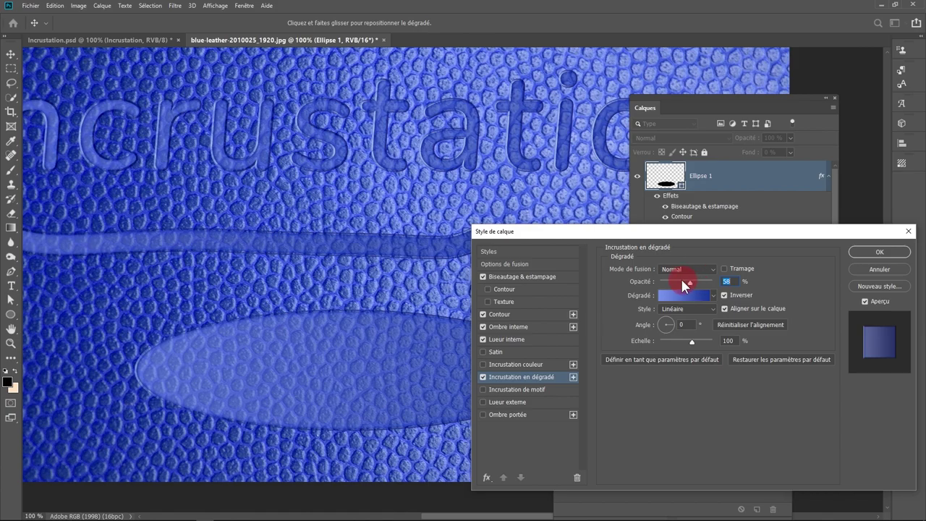
{"action": "left_click_drag", "start_coordinate": [689, 280], "coordinate": [672, 282]}
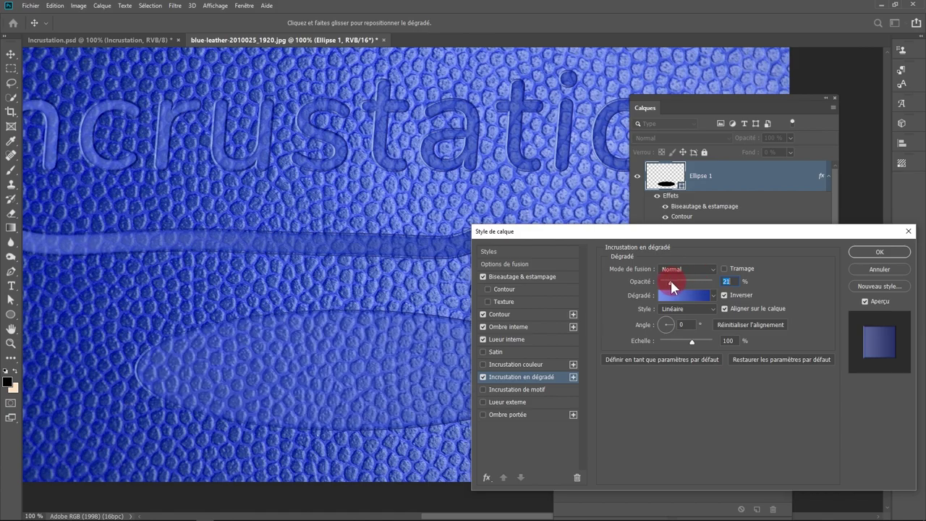
{"action": "mouse_move", "coordinate": [326, 347]}
{"action": "left_mouse_down"}
{"action": "mouse_move", "coordinate": [145, 392]}
{"action": "mouse_move", "coordinate": [126, 409]}
{"action": "left_mouse_up"}
{"action": "left_click", "coordinate": [859, 253]}
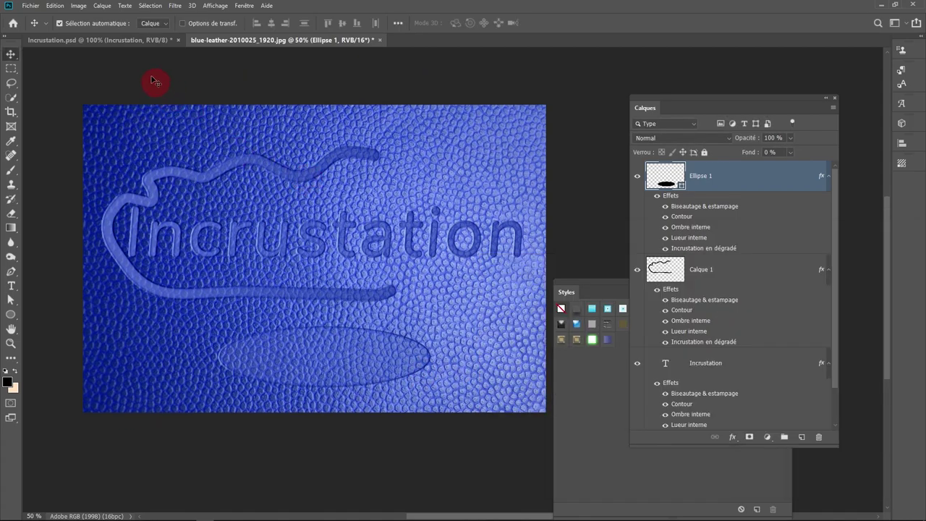
{"action": "left_click", "coordinate": [125, 39]}
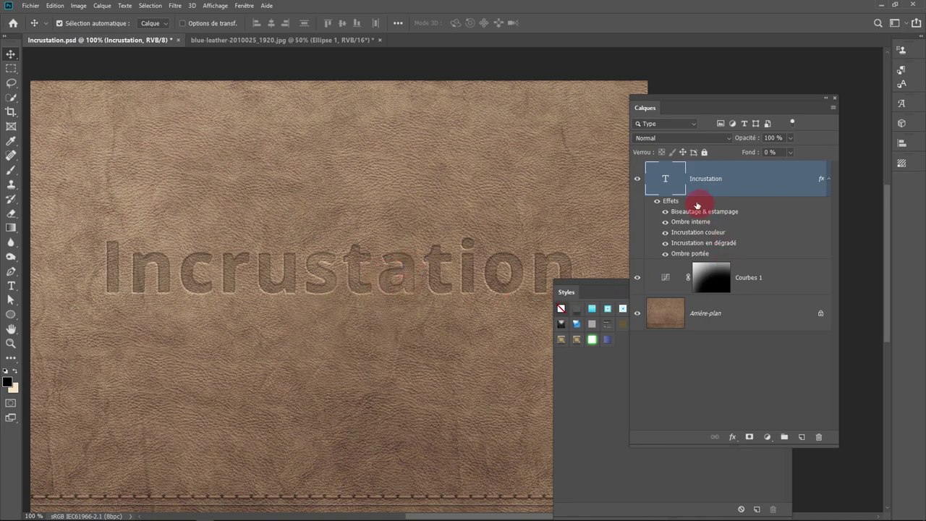
- Hide the brown-leather text's drop shadow to compare, then return to the blue document
{"action": "left_click", "coordinate": [666, 253]}
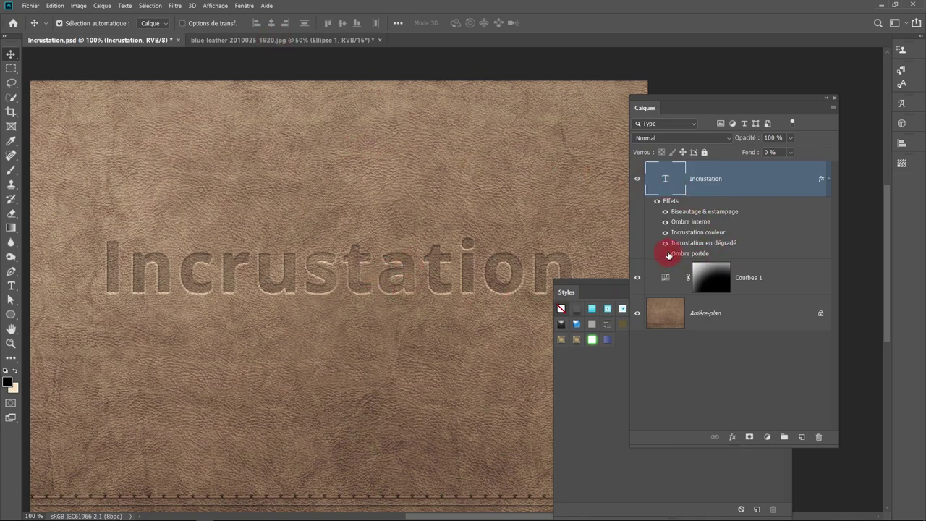
{"action": "scroll", "coordinate": [547, 282], "scroll_direction": "up", "scroll_amount": 2}
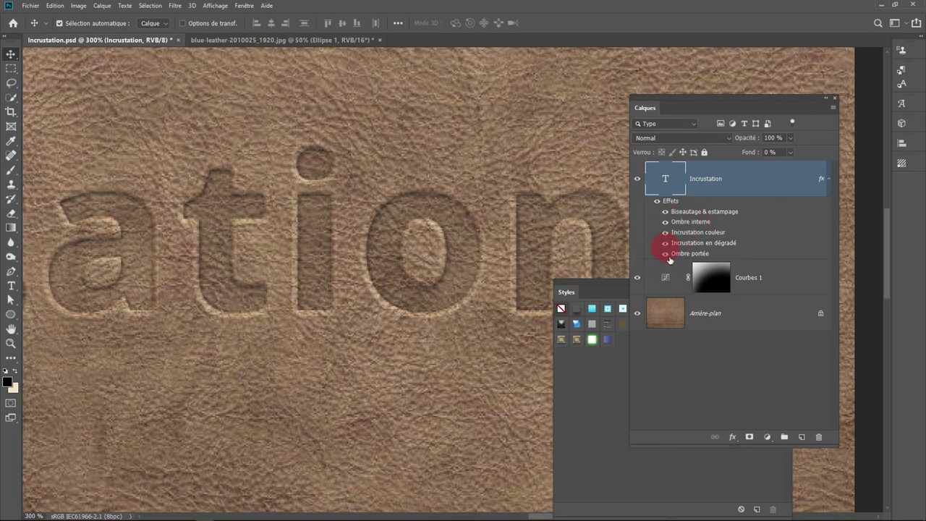
{"action": "scroll", "coordinate": [316, 185], "scroll_direction": "down", "scroll_amount": 2}
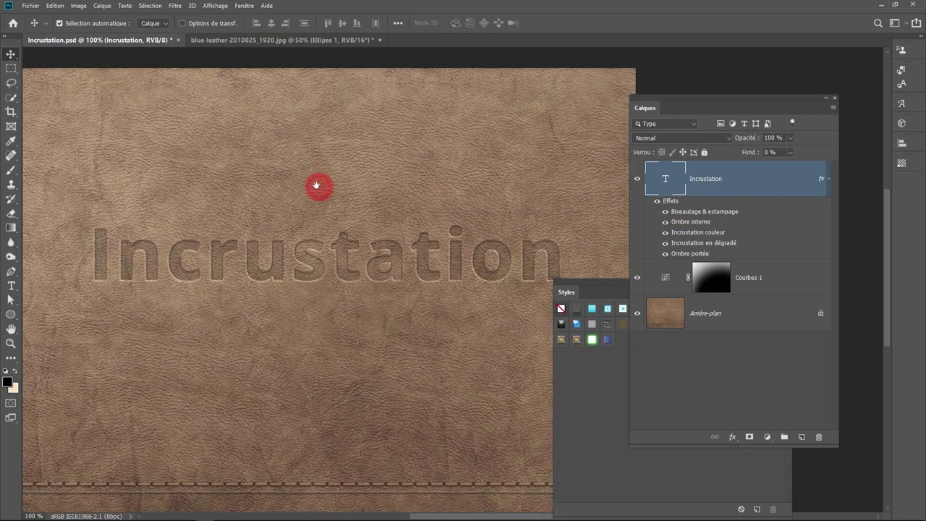
{"action": "left_click", "coordinate": [262, 50]}
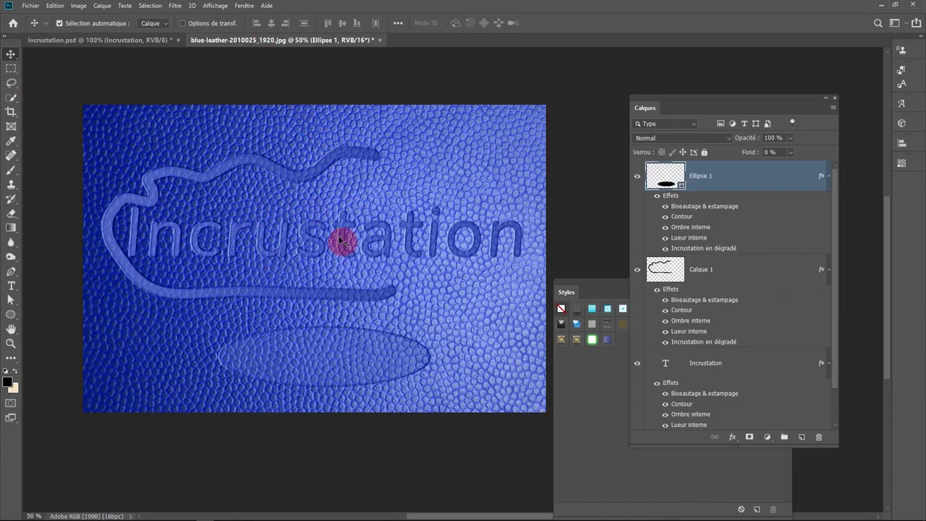